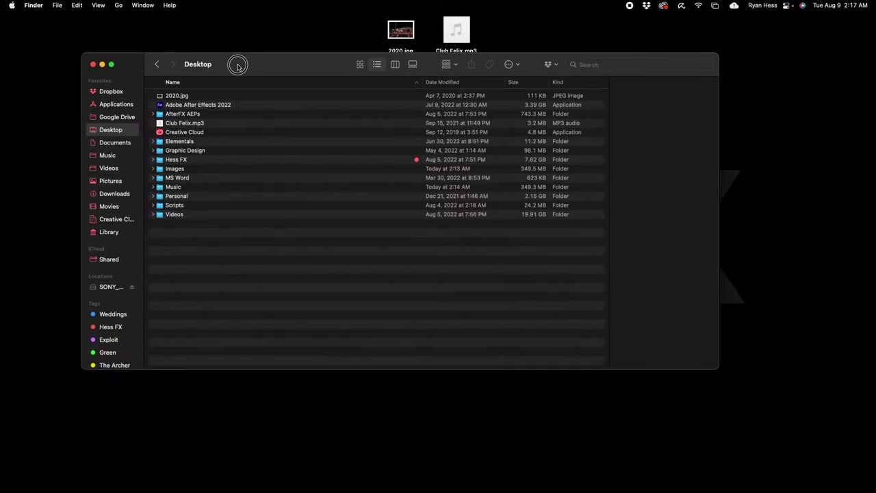
Step: Move the Finder window showing the Desktop lower and to the right
{"action": "left_click_drag", "start_coordinate": [236, 64], "coordinate": [269, 99]}
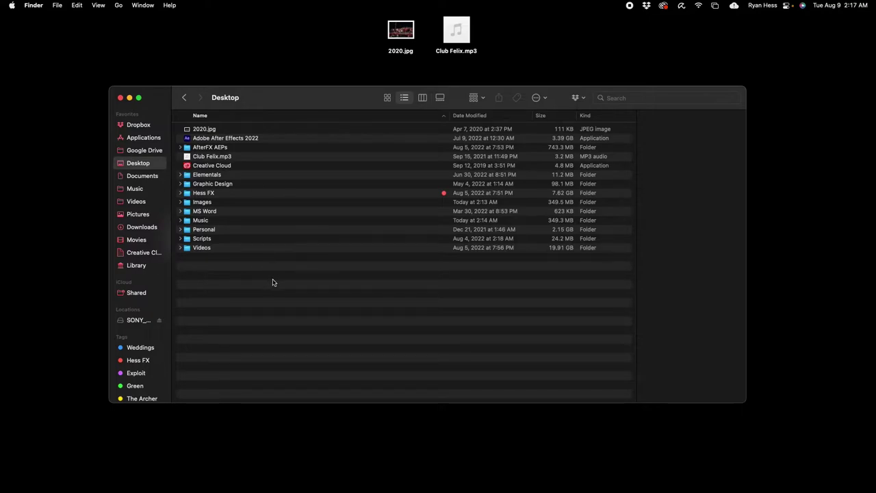
Step: Add a new Desktop folder called 'Test Folder' and open it
{"action": "right_click", "coordinate": [234, 275]}
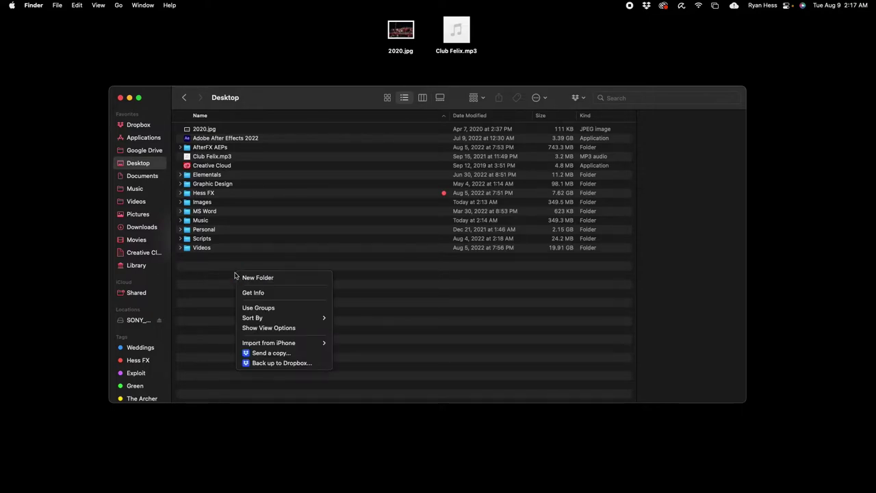
{"action": "left_click", "coordinate": [265, 278]}
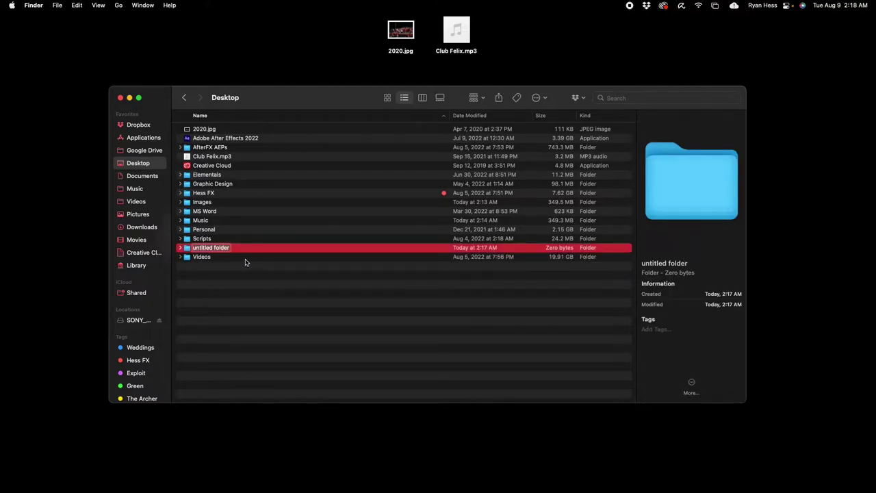
{"action": "type", "text": "Test Folder"}
{"action": "key", "text": "Return"}
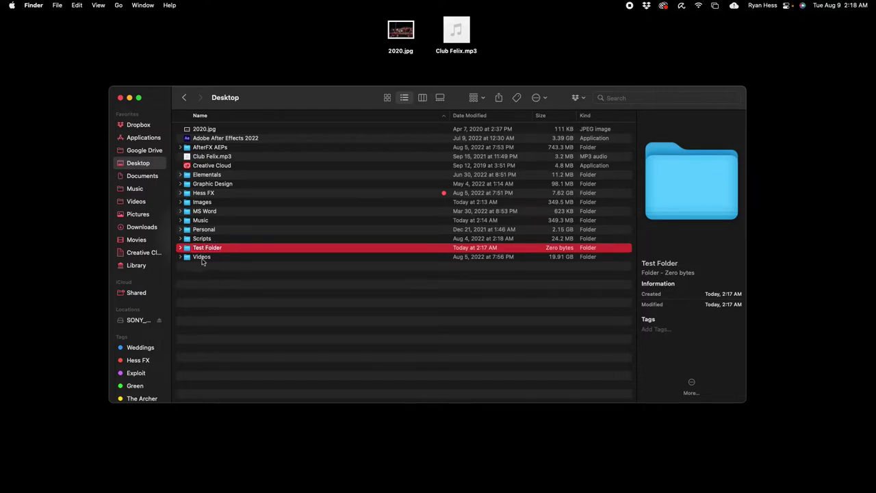
{"action": "double_click", "coordinate": [216, 248]}
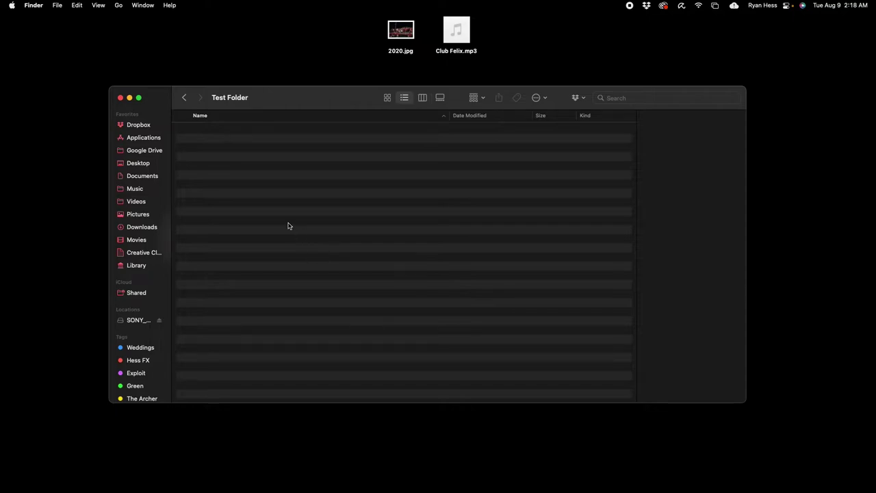
Step: Create four new untitled folders inside Test Folder
{"action": "right_click", "coordinate": [252, 157]}
{"action": "left_click", "coordinate": [286, 163]}
{"action": "right_click", "coordinate": [220, 163]}
{"action": "left_click", "coordinate": [242, 166]}
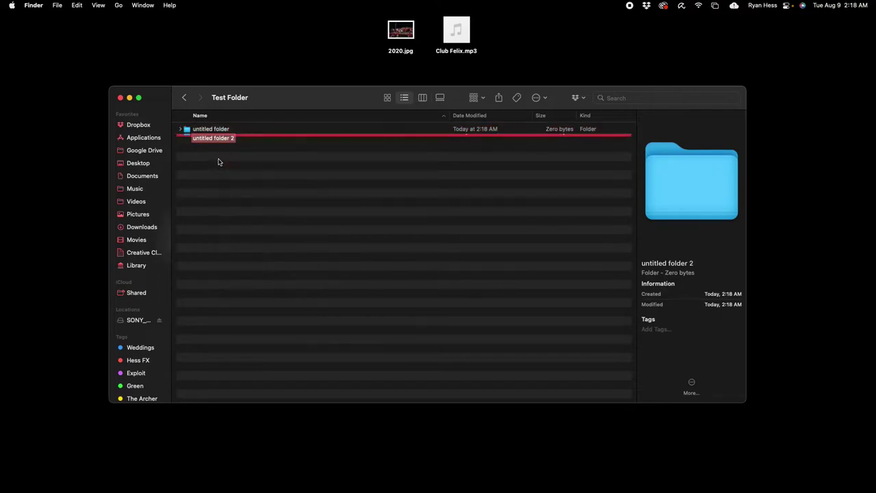
{"action": "right_click", "coordinate": [221, 162]}
{"action": "left_click", "coordinate": [245, 164]}
{"action": "right_click", "coordinate": [223, 169]}
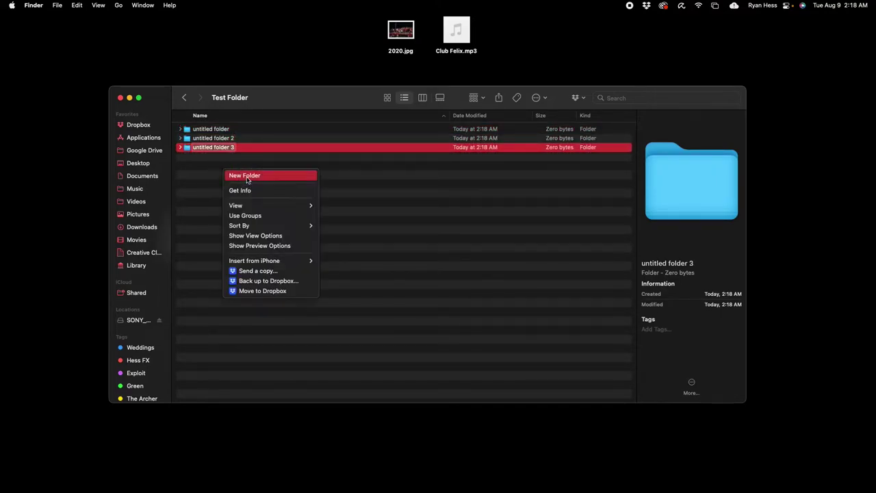
{"action": "left_click", "coordinate": [247, 176]}
Step: Rename the untitled folders to Project, Video and Graphics/Assets
{"action": "left_click", "coordinate": [223, 130]}
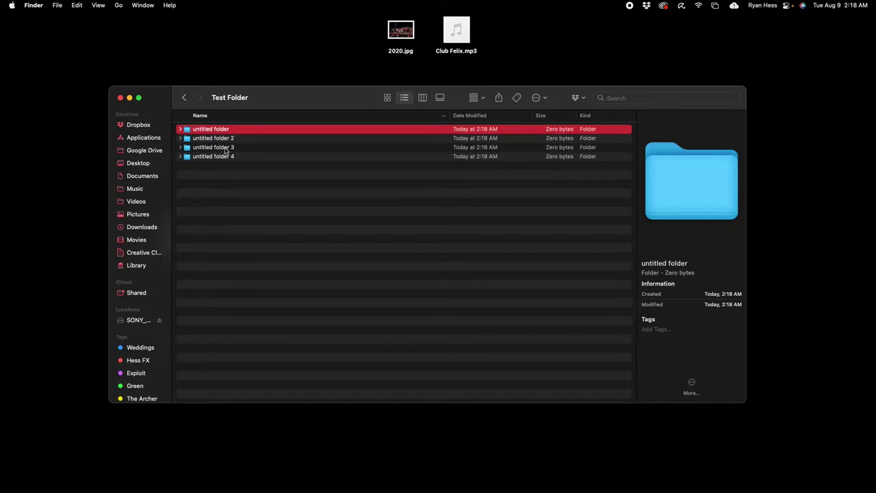
{"action": "key", "text": "Return"}
{"action": "type", "text": "Project"}
{"action": "left_click", "coordinate": [233, 140]}
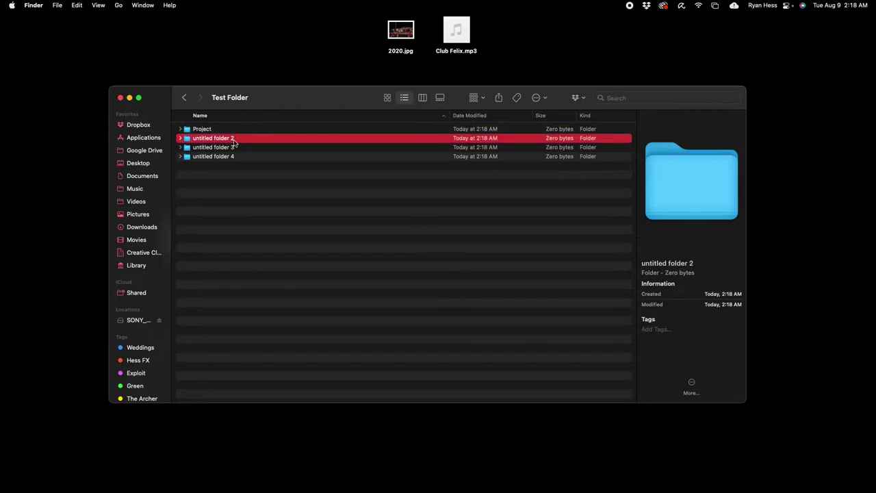
{"action": "key", "text": "Return"}
{"action": "type", "text": "Video"}
{"action": "key", "text": "Return"}
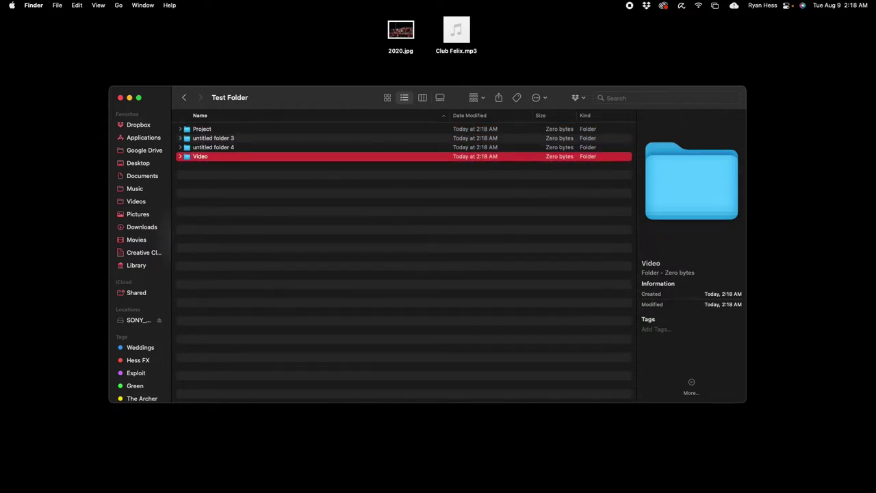
{"action": "left_click", "coordinate": [233, 148]}
{"action": "left_click", "coordinate": [230, 138]}
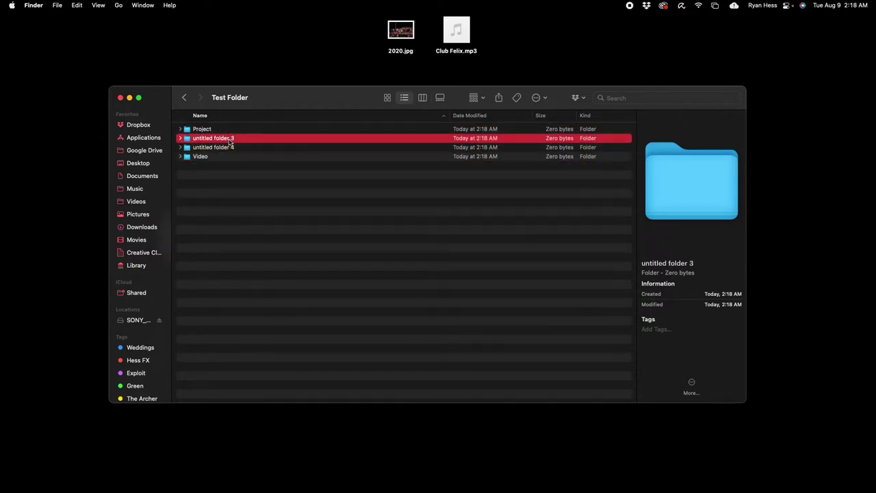
{"action": "key", "text": "Return"}
{"action": "type", "text": "Graphics/Assets"}
{"action": "key", "text": "Return"}
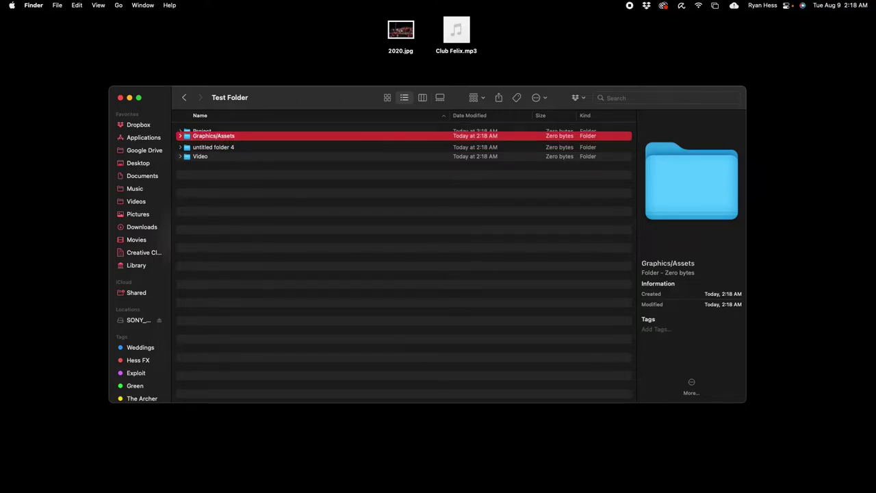
Step: Name the last folder Audio and rename Project to *Project
{"action": "left_click", "coordinate": [227, 156]}
{"action": "left_click", "coordinate": [226, 150]}
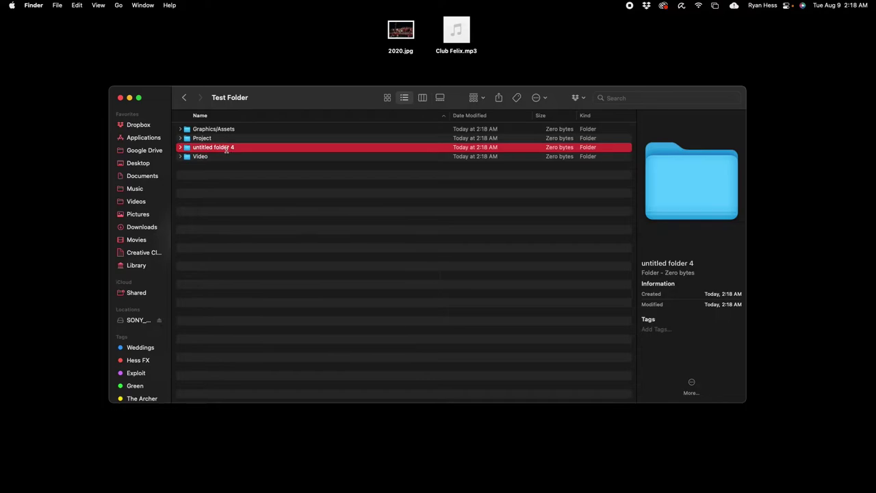
{"action": "key", "text": "Return"}
{"action": "type", "text": "Audio"}
{"action": "key", "text": "Return"}
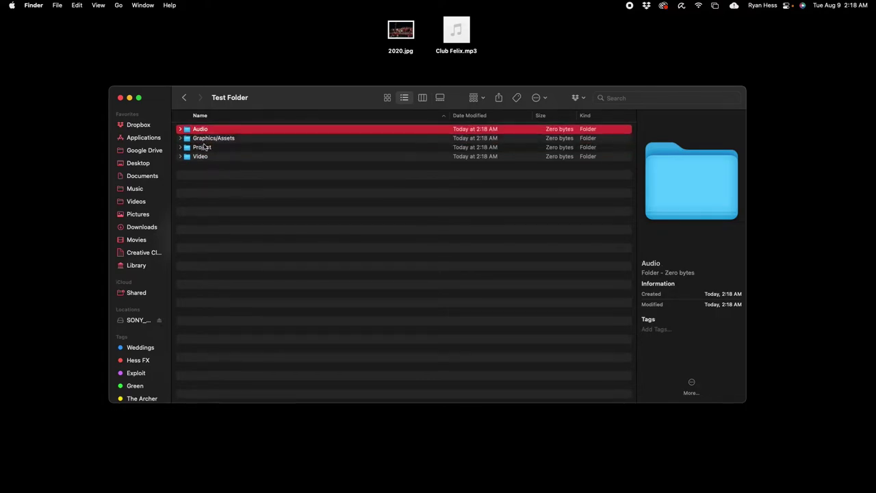
{"action": "left_click", "coordinate": [218, 149]}
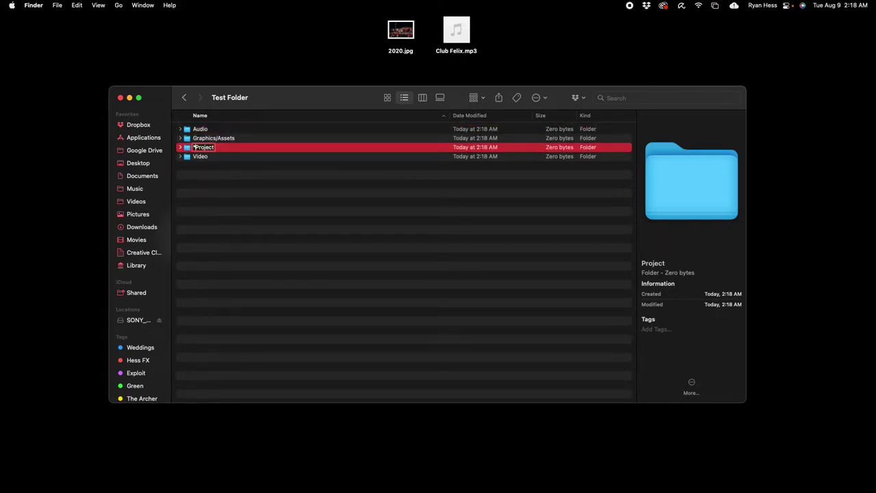
{"action": "type", "text": "*"}
{"action": "key", "text": "Return"}
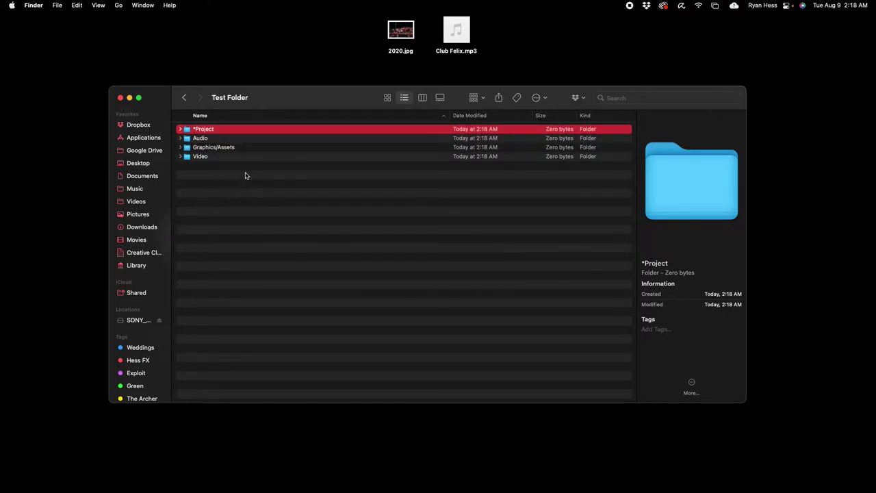
Step: Open *Project and create an 'After Effects' folder inside it
{"action": "double_click", "coordinate": [214, 129]}
{"action": "right_click", "coordinate": [237, 159]}
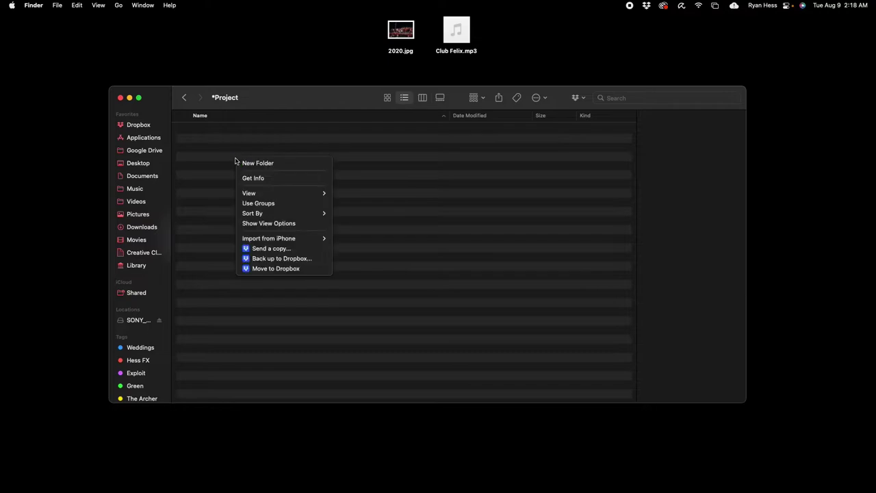
{"action": "left_click", "coordinate": [264, 164]}
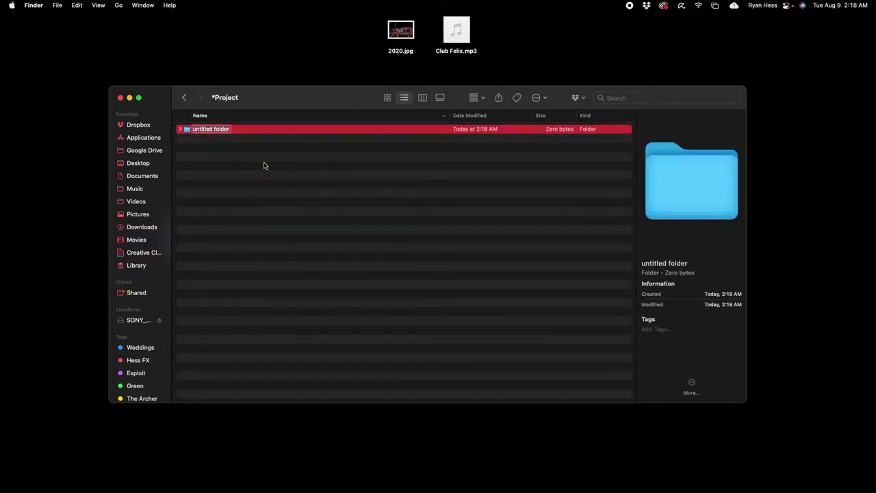
{"action": "type", "text": "After Effects"}
{"action": "key", "text": "Return"}
Step: Add a second folder named 'Renders' inside *Project
{"action": "left_click", "coordinate": [221, 162]}
{"action": "right_click", "coordinate": [221, 161]}
{"action": "left_click", "coordinate": [241, 165]}
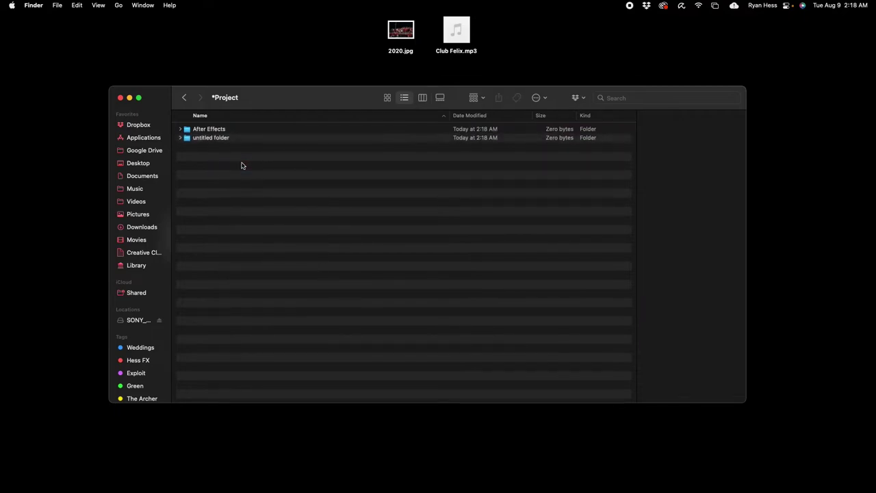
{"action": "type", "text": "Renders"}
{"action": "key", "text": "Return"}
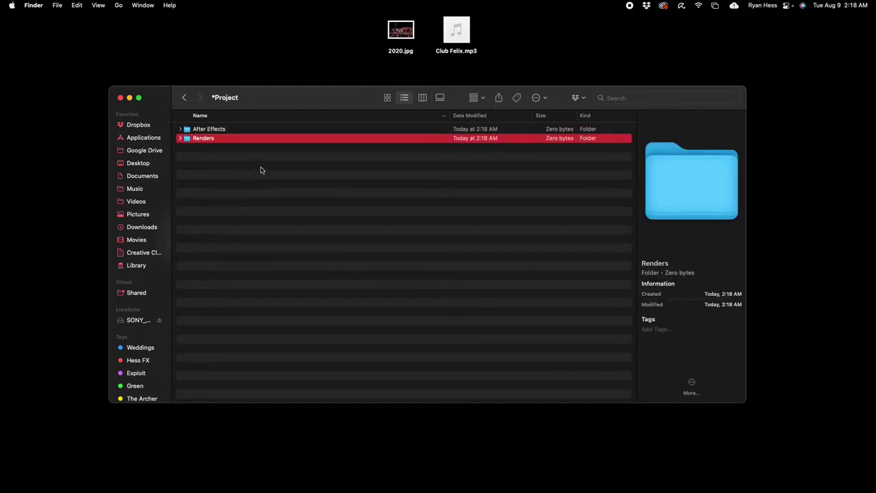
Step: Step back to the Desktop and forward into *Project to check, then close the window
{"action": "left_click", "coordinate": [183, 97]}
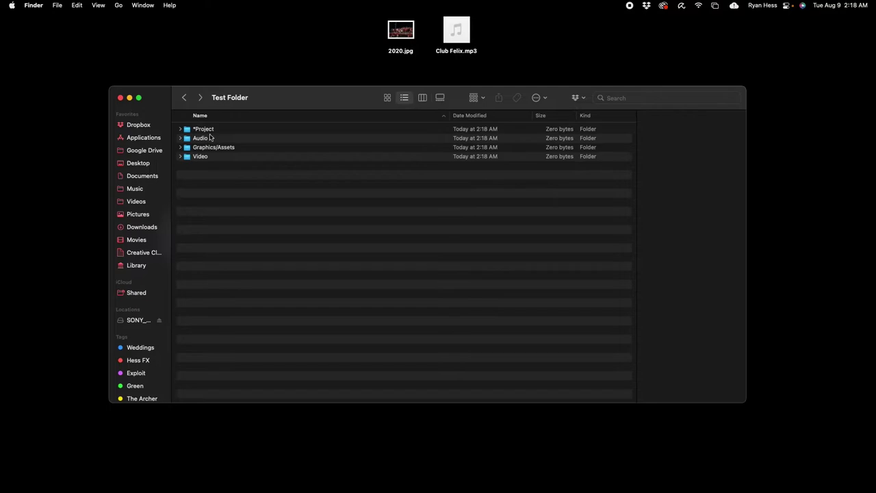
{"action": "left_click", "coordinate": [183, 97]}
{"action": "left_click", "coordinate": [200, 97]}
{"action": "left_click", "coordinate": [184, 97]}
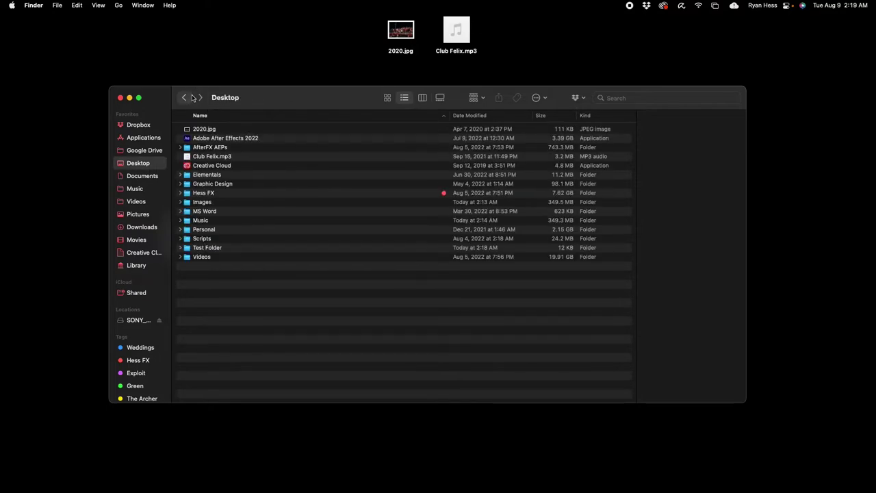
{"action": "left_click", "coordinate": [199, 97]}
{"action": "left_click", "coordinate": [199, 97]}
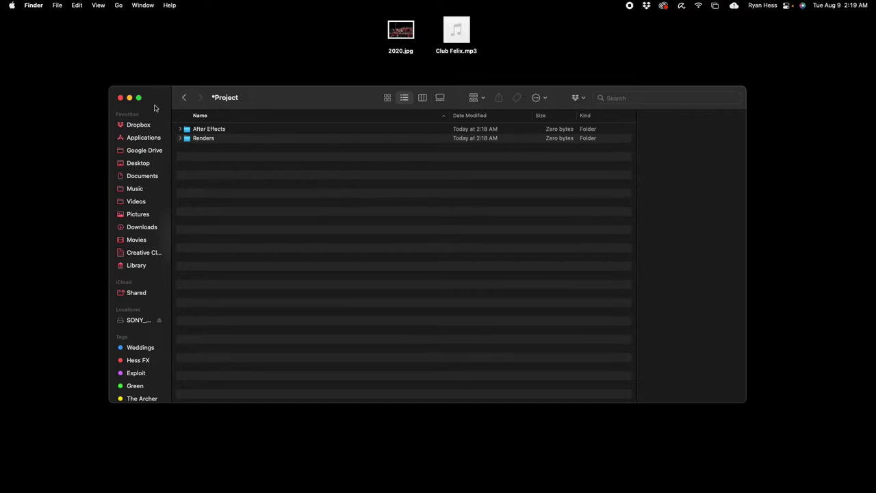
{"action": "left_click", "coordinate": [120, 97]}
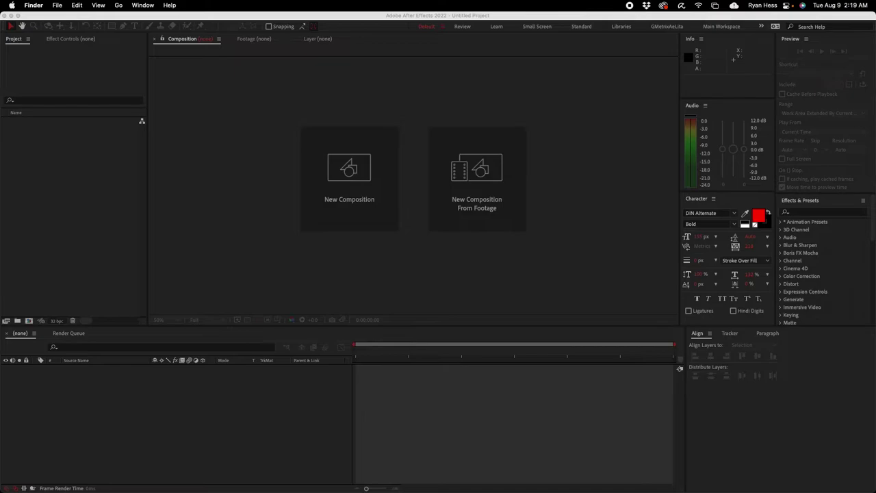
Step: Drag 2020.jpg and Club Felix.mp3 from a new Desktop Finder window into the Project panel
{"action": "key", "text": "super+n"}
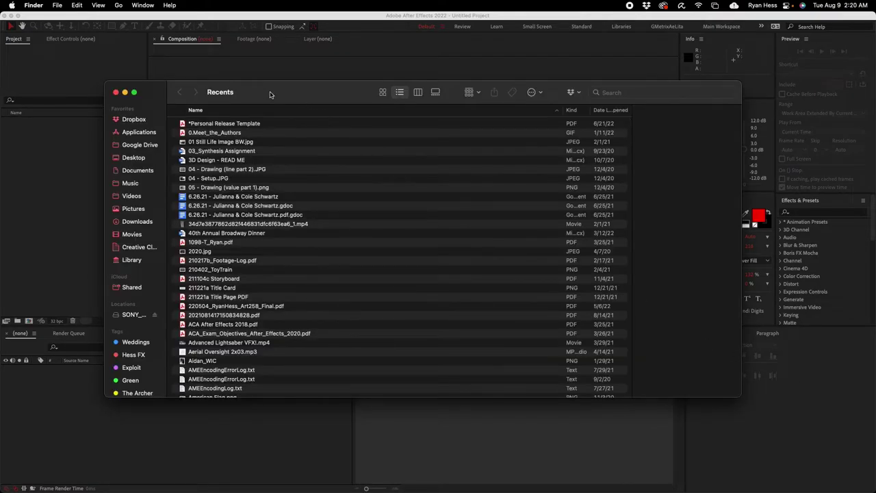
{"action": "mouse_move", "coordinate": [272, 92]}
{"action": "left_mouse_down"}
{"action": "mouse_move", "coordinate": [299, 122]}
{"action": "mouse_move", "coordinate": [269, 95]}
{"action": "mouse_move", "coordinate": [291, 90]}
{"action": "mouse_move", "coordinate": [281, 88]}
{"action": "left_mouse_up"}
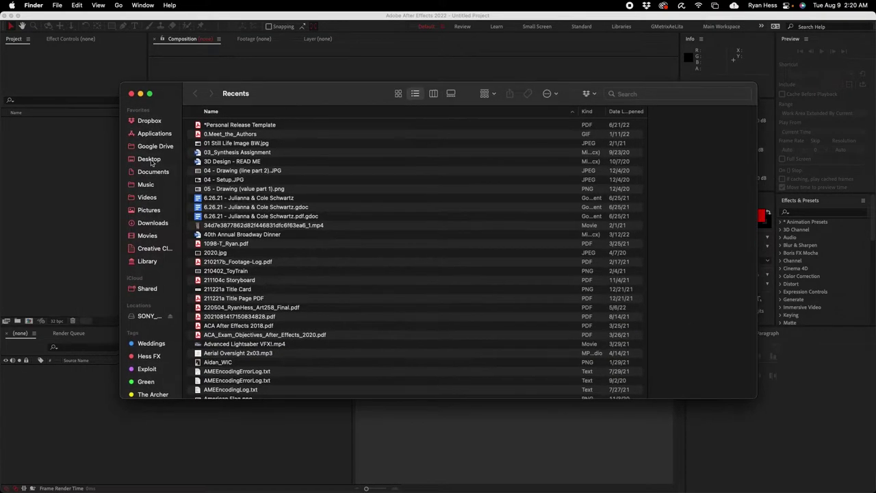
{"action": "left_click", "coordinate": [152, 159]}
{"action": "left_click", "coordinate": [221, 125]}
{"action": "left_click", "coordinate": [234, 152], "text": "super"}
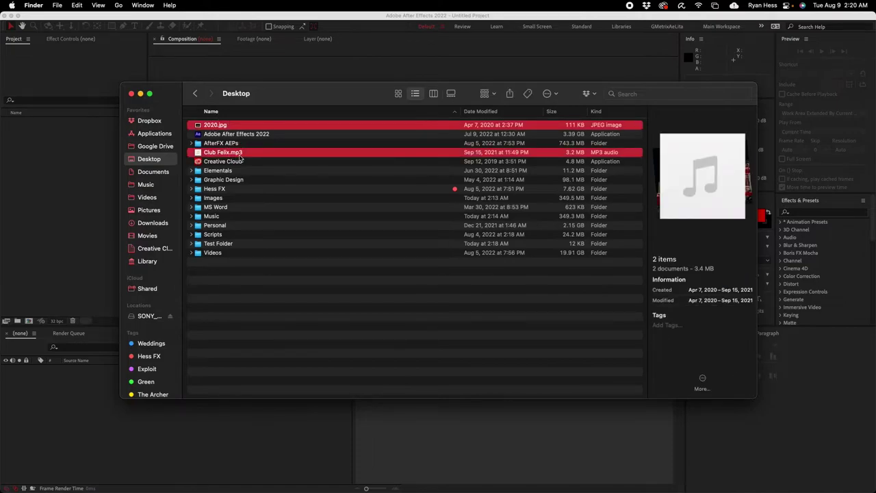
{"action": "left_click_drag", "start_coordinate": [215, 127], "coordinate": [80, 145]}
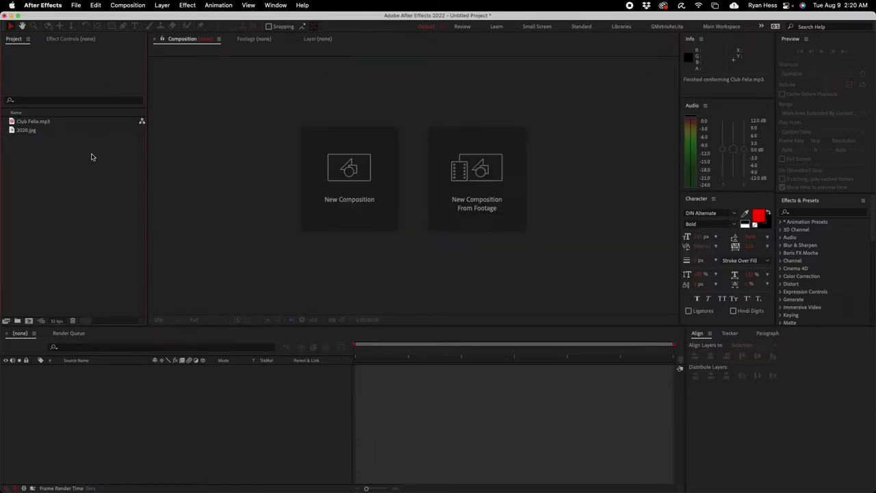
Step: Drag 2020.jpg into Test Folder's Graphics/Assets and Club Felix.mp3 into its Audio folder
{"action": "key", "text": "super+Tab"}
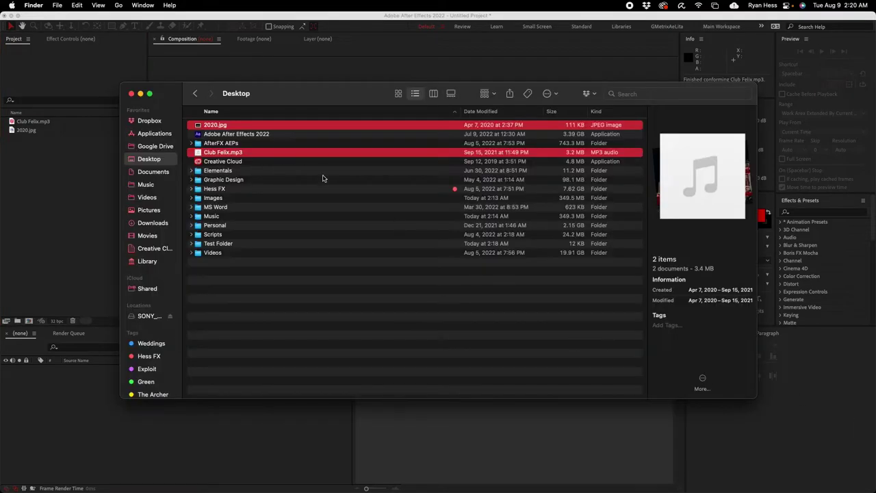
{"action": "left_click_drag", "start_coordinate": [254, 98], "coordinate": [289, 94]}
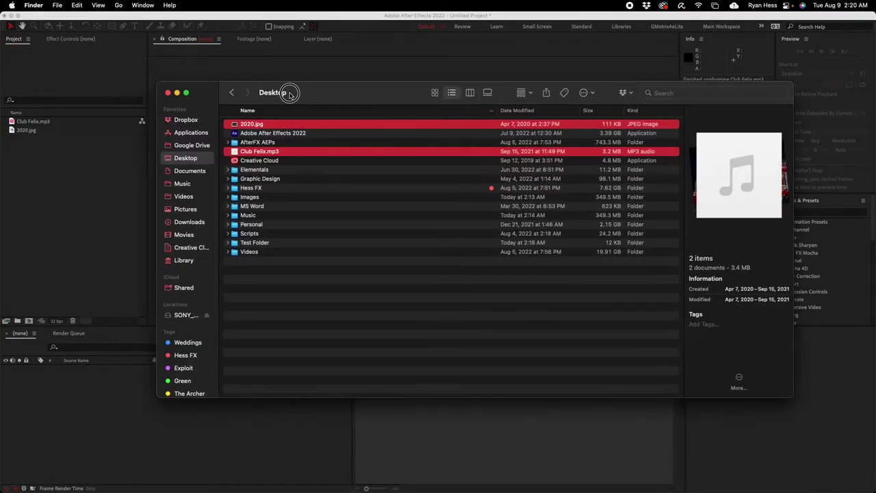
{"action": "left_click", "coordinate": [228, 242]}
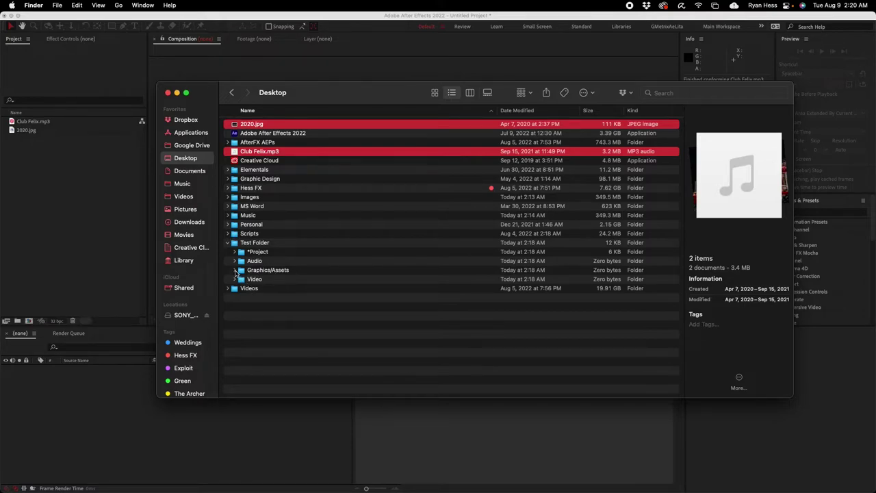
{"action": "left_click", "coordinate": [236, 271]}
{"action": "left_click", "coordinate": [271, 332]}
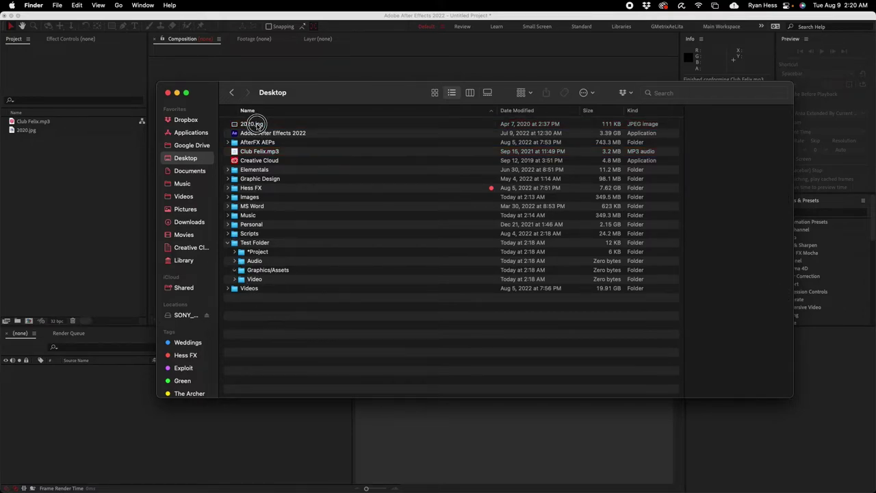
{"action": "left_click_drag", "start_coordinate": [256, 125], "coordinate": [273, 270]}
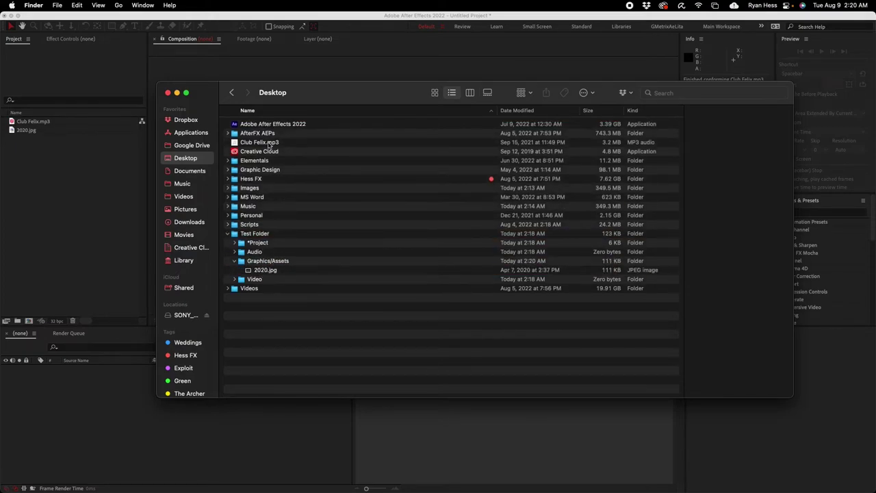
{"action": "left_click_drag", "start_coordinate": [268, 145], "coordinate": [260, 252]}
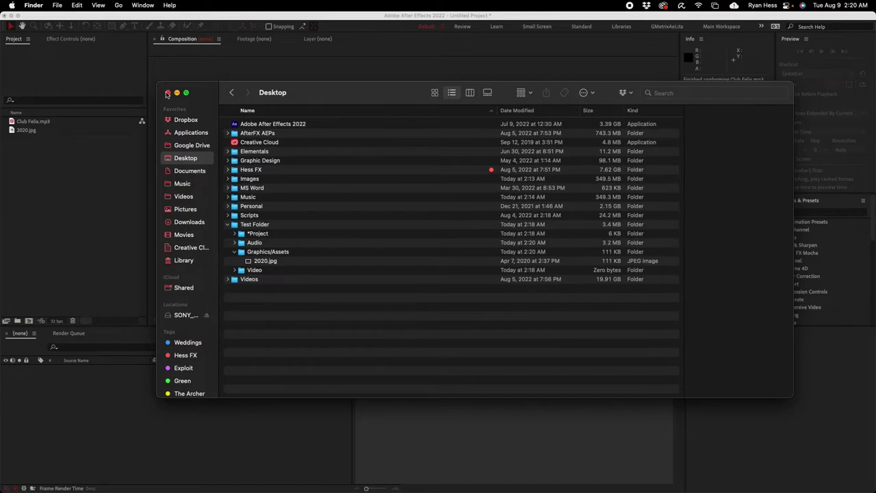
Step: Dismiss the missing-files warning, make a 2020 comp, then select all three project items
{"action": "left_click", "coordinate": [167, 93]}
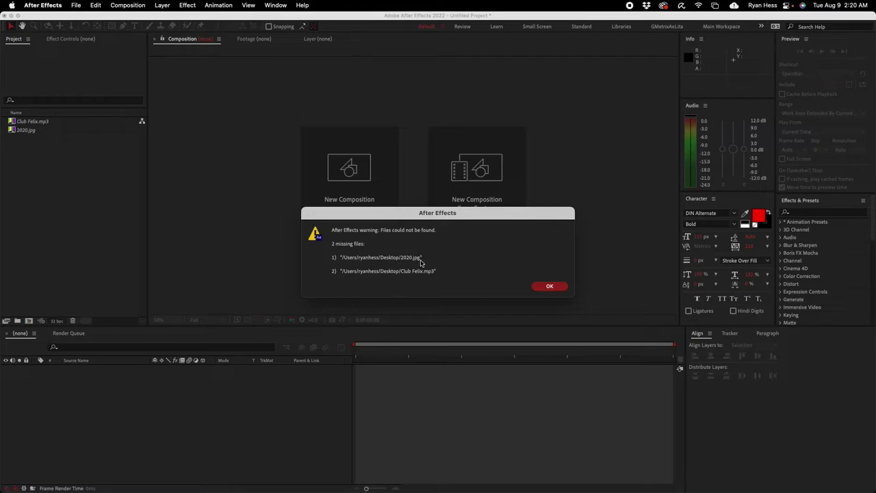
{"action": "left_click", "coordinate": [548, 286]}
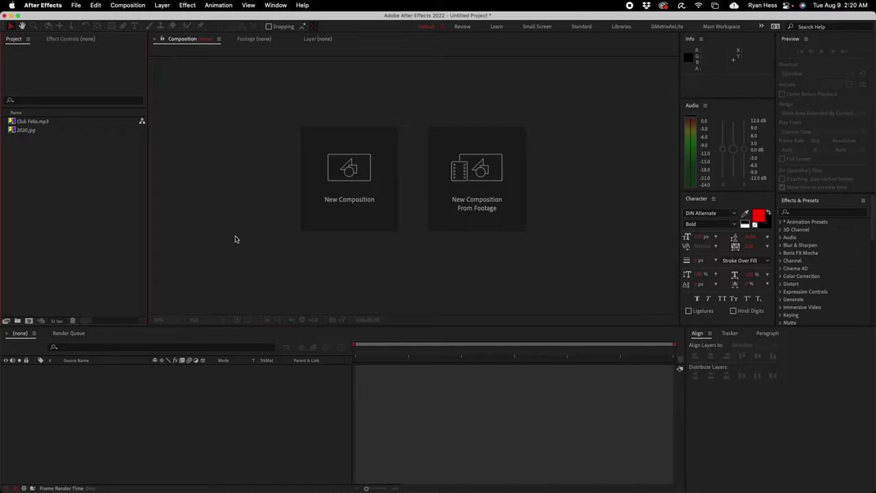
{"action": "left_click_drag", "start_coordinate": [89, 134], "coordinate": [166, 385]}
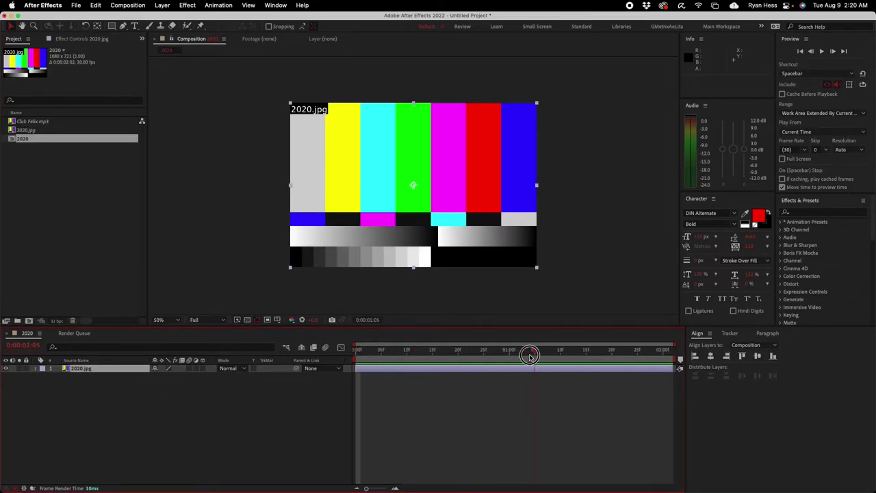
{"action": "left_click", "coordinate": [96, 189]}
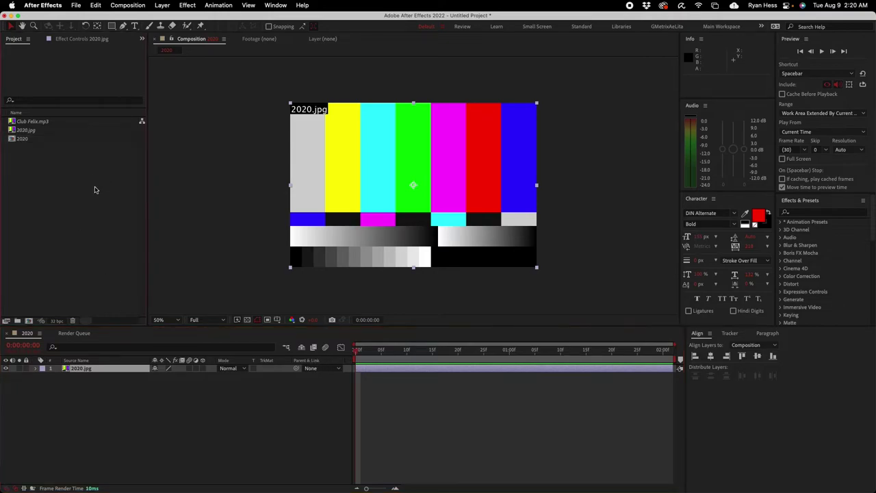
{"action": "left_click_drag", "start_coordinate": [42, 154], "coordinate": [27, 122]}
{"action": "key", "text": "Delete"}
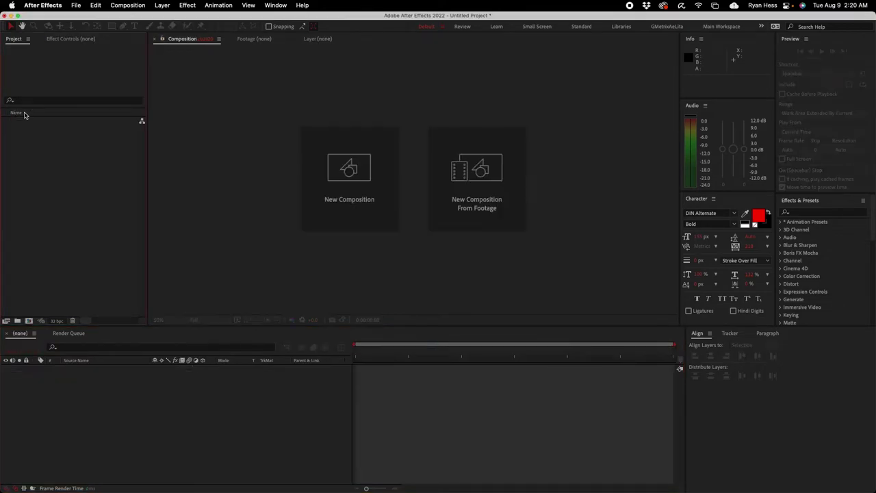
{"action": "key", "text": "super+Tab"}
{"action": "key", "text": "super+n"}
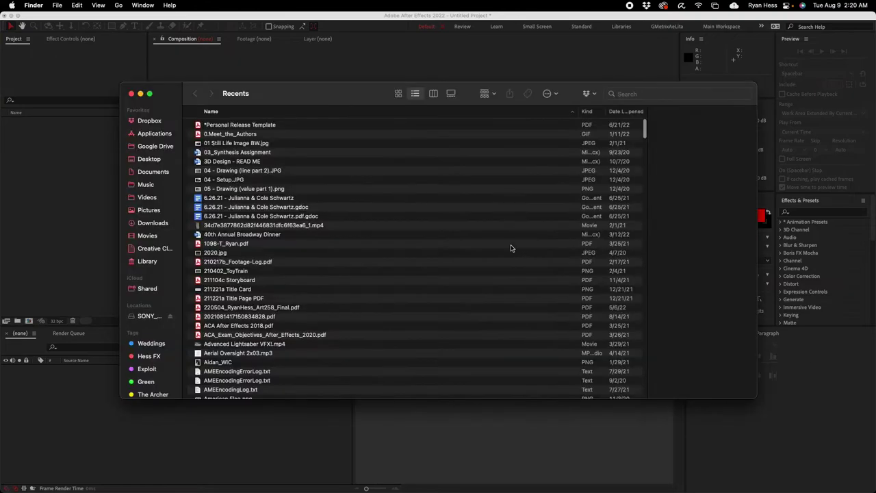
{"action": "left_click", "coordinate": [150, 159]}
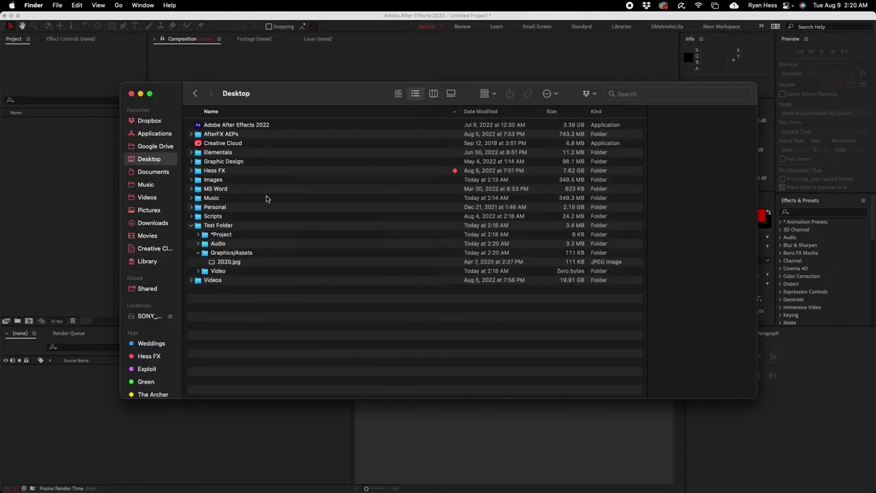
{"action": "left_click", "coordinate": [198, 253]}
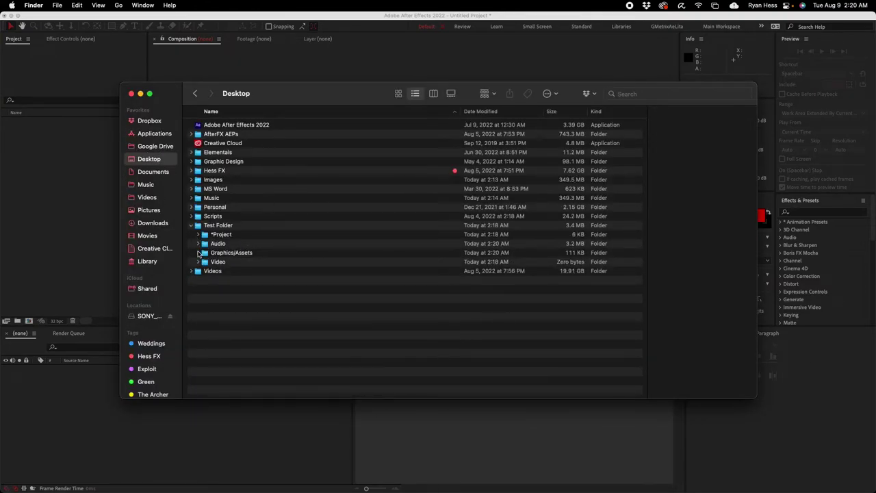
{"action": "left_click", "coordinate": [197, 253]}
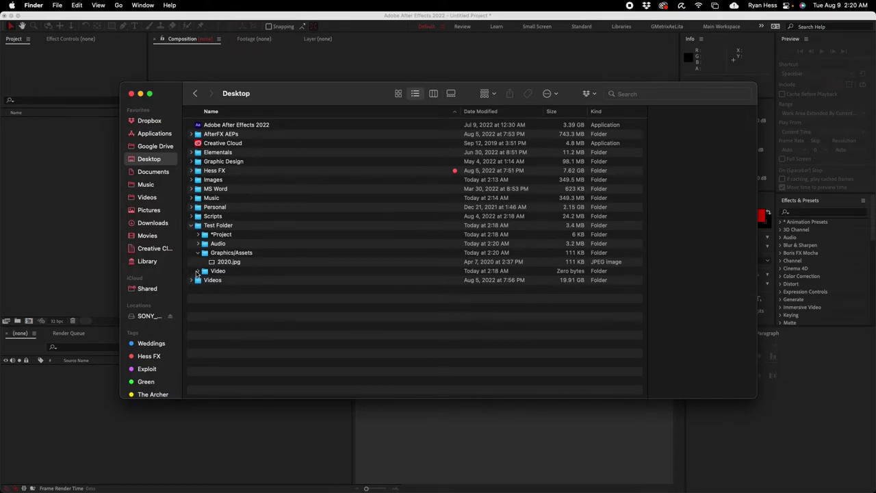
{"action": "left_click", "coordinate": [198, 244]}
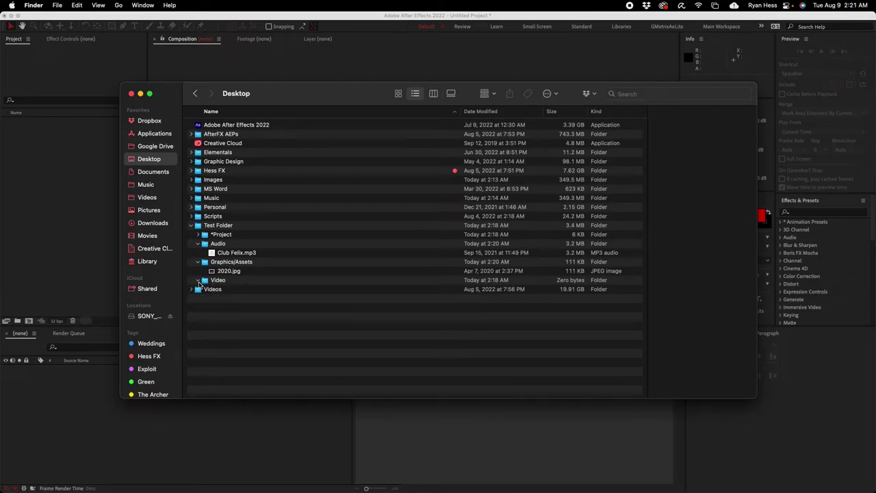
{"action": "left_click", "coordinate": [198, 243]}
{"action": "left_click", "coordinate": [197, 253]}
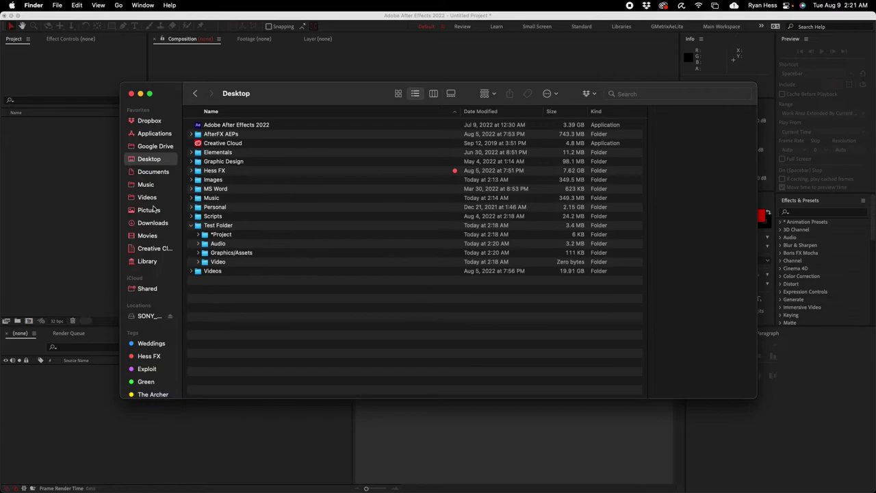
{"action": "left_click", "coordinate": [197, 253]}
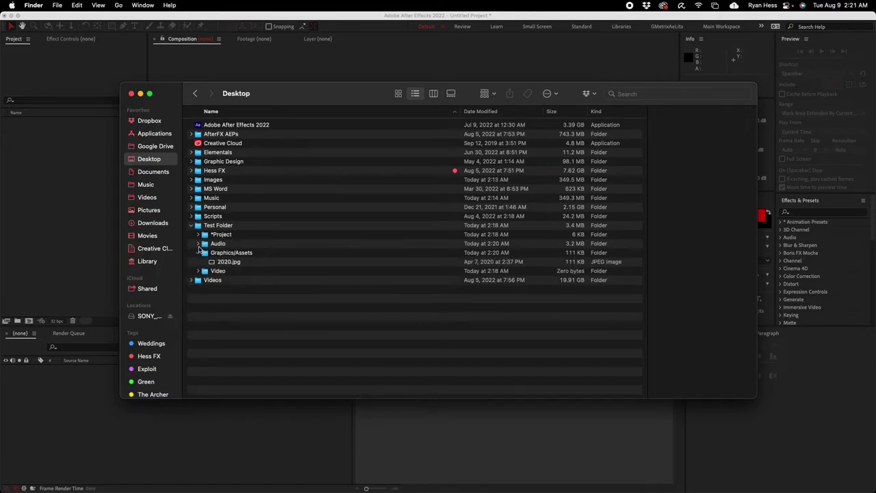
{"action": "left_click", "coordinate": [199, 245]}
{"action": "left_click", "coordinate": [198, 246]}
{"action": "left_click", "coordinate": [198, 252]}
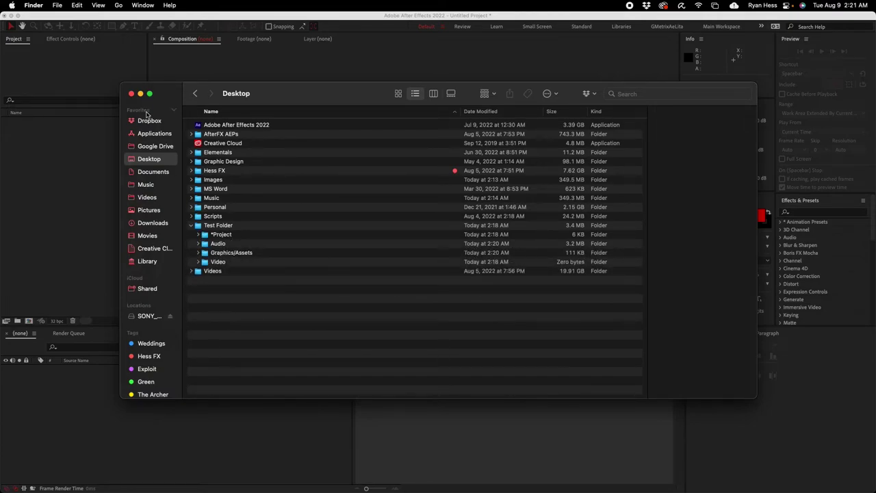
{"action": "left_click", "coordinate": [131, 94]}
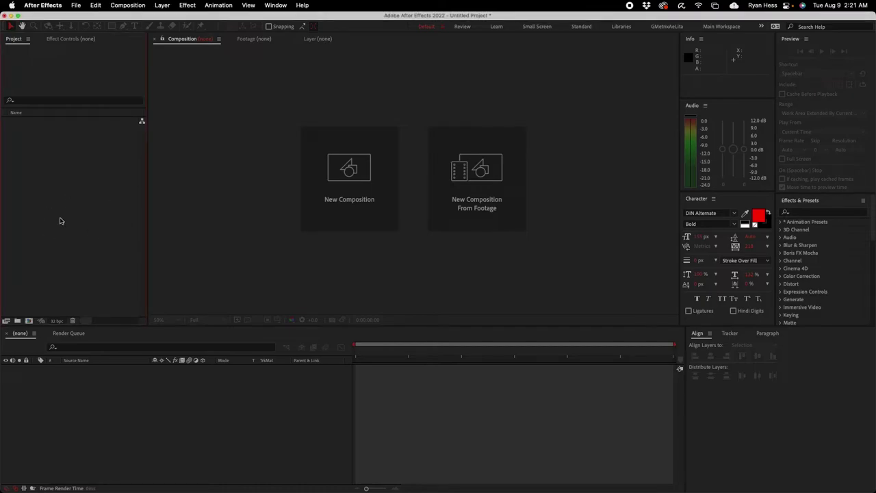
Step: Import Club Felix.mp3 from Test Folder's Audio folder
{"action": "double_click", "coordinate": [62, 221]}
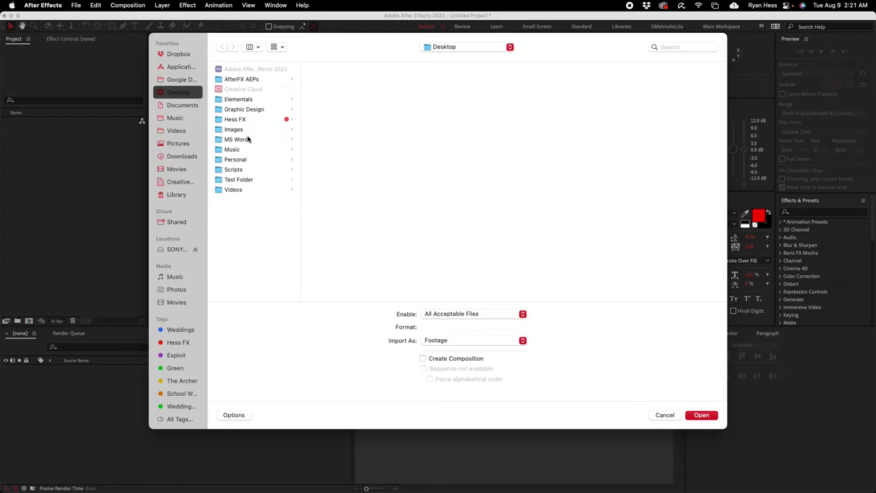
{"action": "left_click", "coordinate": [258, 180]}
{"action": "left_click", "coordinate": [362, 81]}
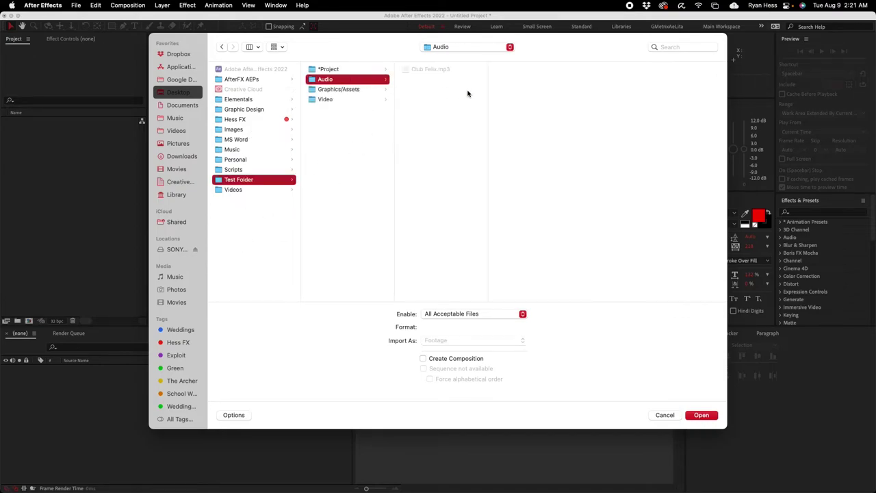
{"action": "left_click", "coordinate": [442, 69]}
{"action": "left_click", "coordinate": [708, 417]}
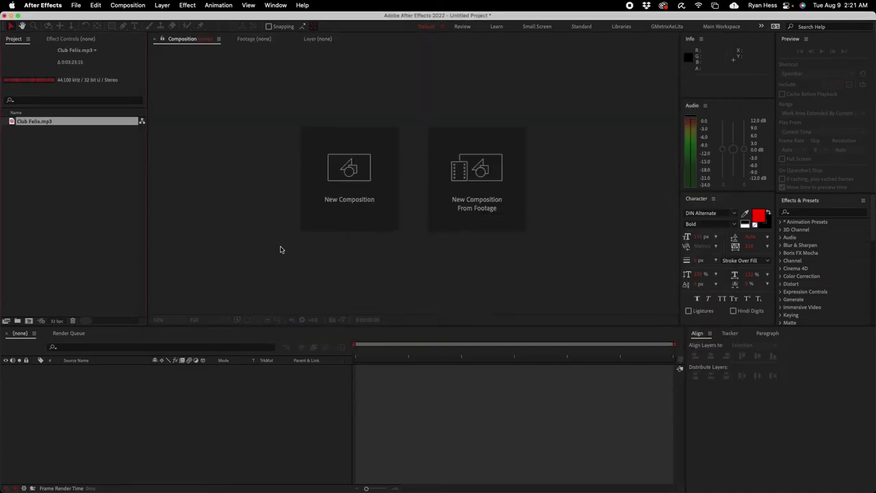
Step: Import 2020.jpg from Test Folder's Graphics/Assets folder
{"action": "double_click", "coordinate": [108, 210]}
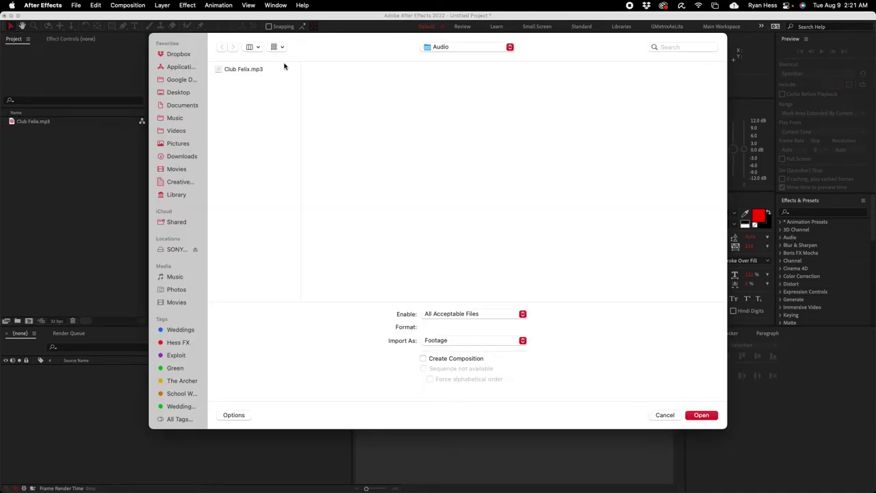
{"action": "left_click", "coordinate": [450, 48]}
{"action": "left_click", "coordinate": [449, 59]}
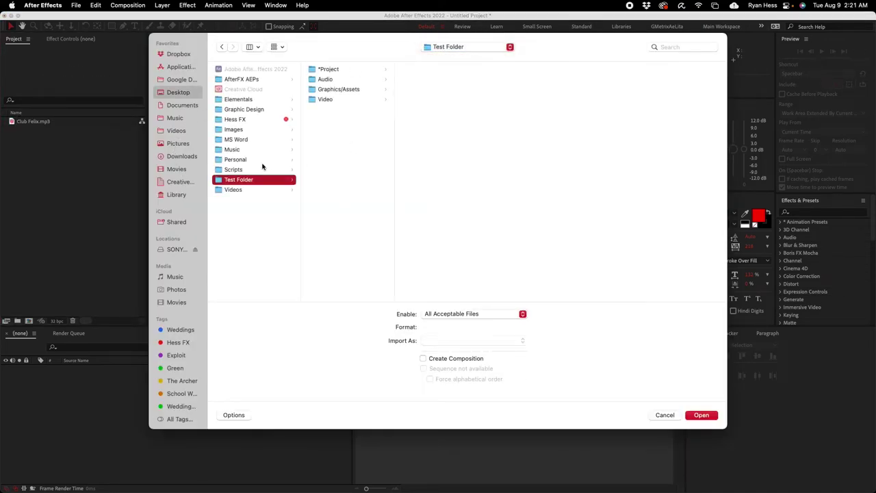
{"action": "left_click", "coordinate": [351, 89]}
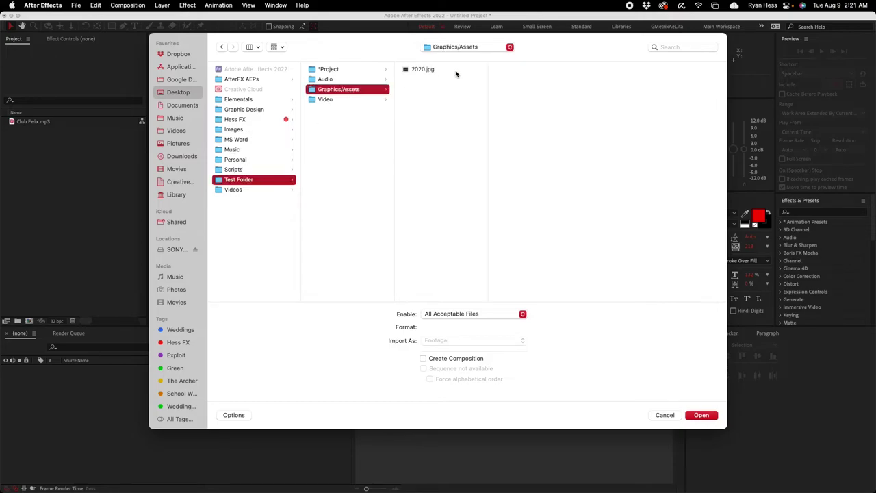
{"action": "left_click", "coordinate": [425, 69]}
{"action": "left_click", "coordinate": [700, 414]}
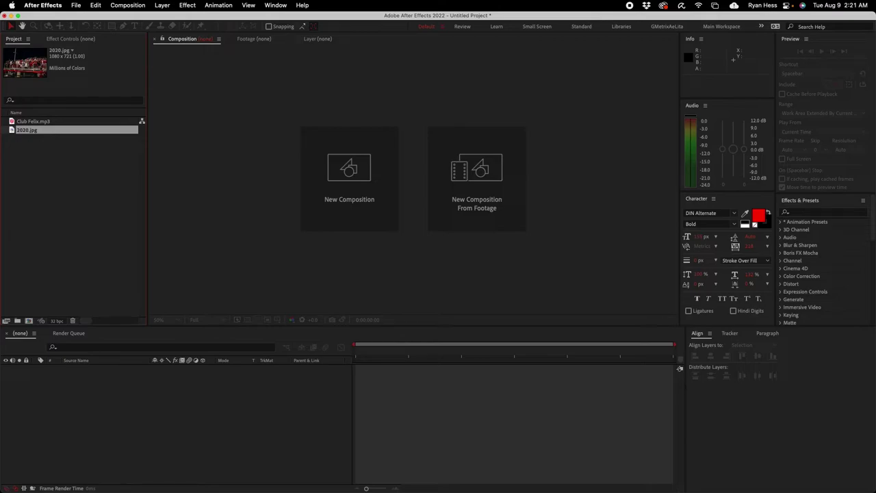
{"action": "key", "text": "super+Tab"}
{"action": "key", "text": "super+n"}
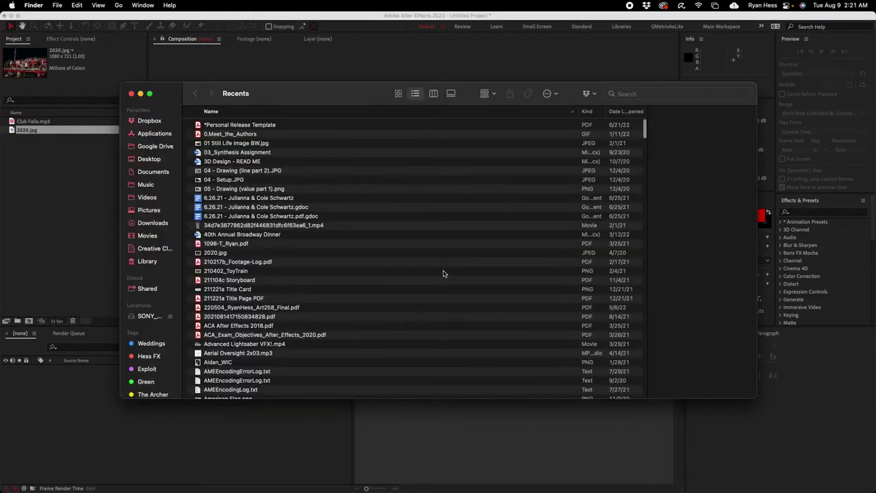
Step: Drag Club Felix.mp3 and 2020.jpg out of their subfolders onto the Desktop
{"action": "left_click", "coordinate": [163, 160]}
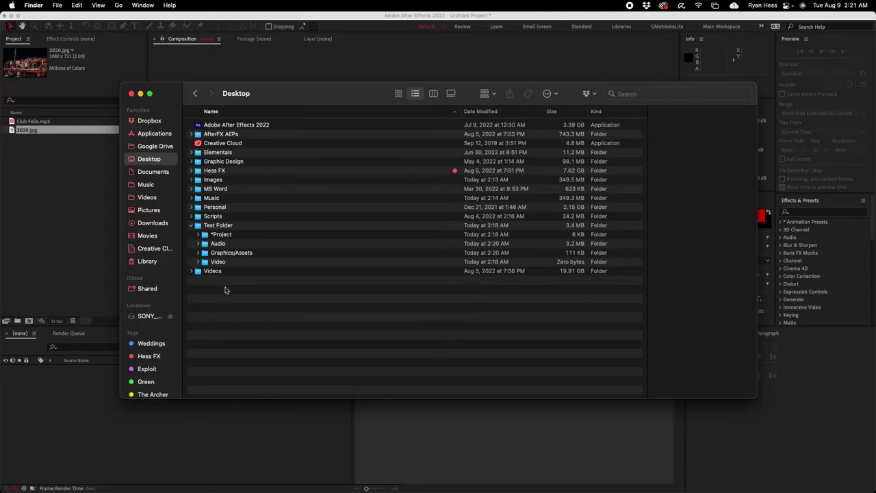
{"action": "left_click", "coordinate": [198, 244]}
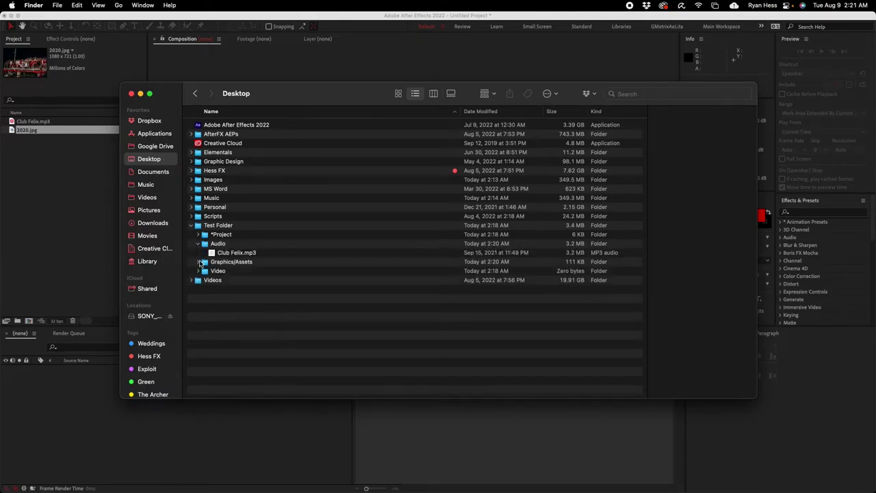
{"action": "left_click", "coordinate": [199, 262]}
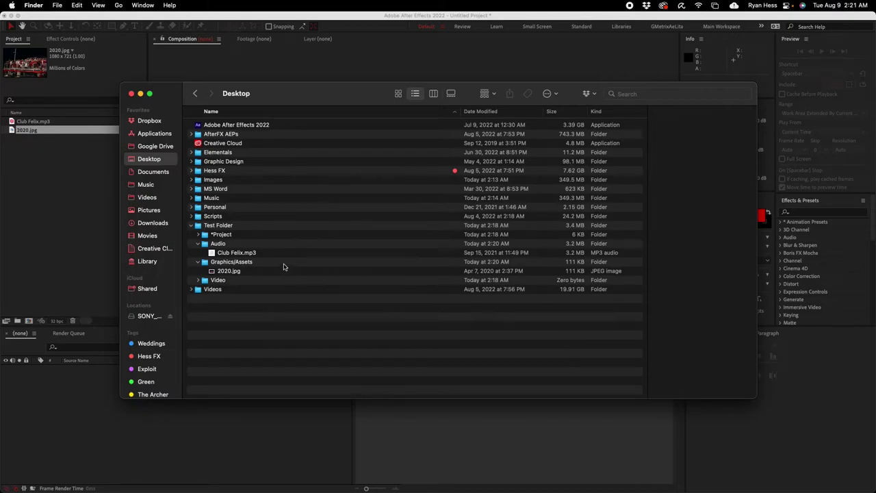
{"action": "left_click", "coordinate": [233, 253]}
{"action": "left_click", "coordinate": [229, 271], "text": "super"}
{"action": "left_click_drag", "start_coordinate": [228, 270], "coordinate": [275, 341]}
Step: Confirm After Effects' missing-files warning, move both files back into Test Folder and close Finder
{"action": "left_click", "coordinate": [24, 166]}
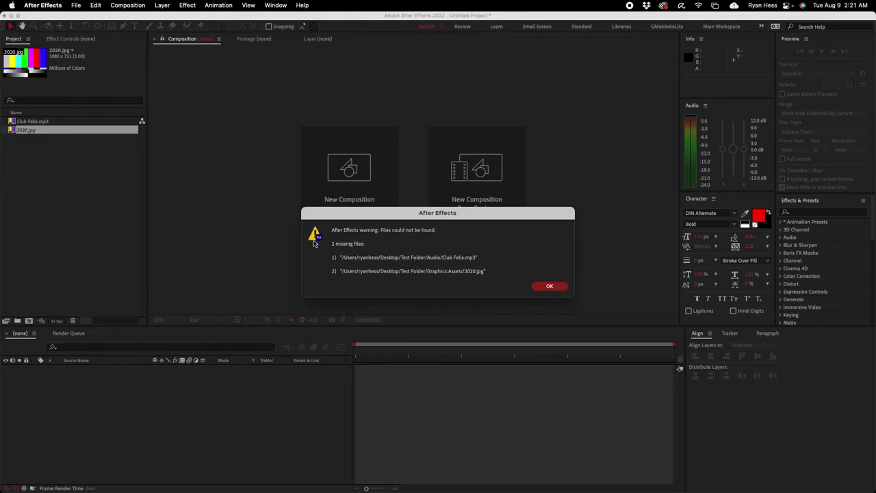
{"action": "left_click", "coordinate": [551, 287]}
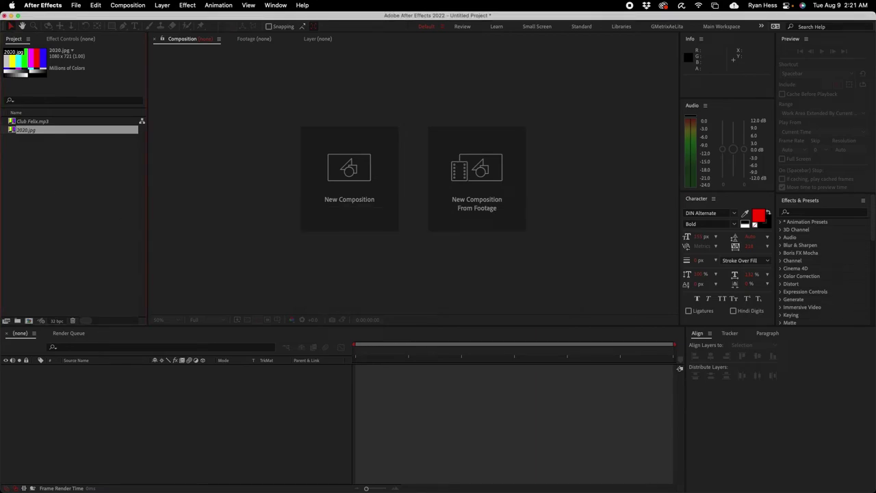
{"action": "key", "text": "super+Tab"}
{"action": "left_click", "coordinate": [222, 152]}
{"action": "left_click", "coordinate": [214, 124], "text": "super"}
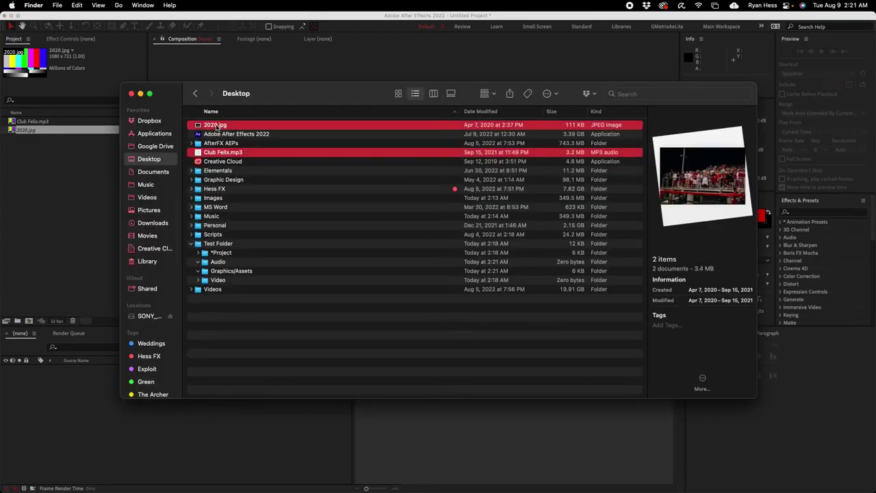
{"action": "left_click_drag", "start_coordinate": [215, 124], "coordinate": [224, 244]}
{"action": "left_click", "coordinate": [226, 244]}
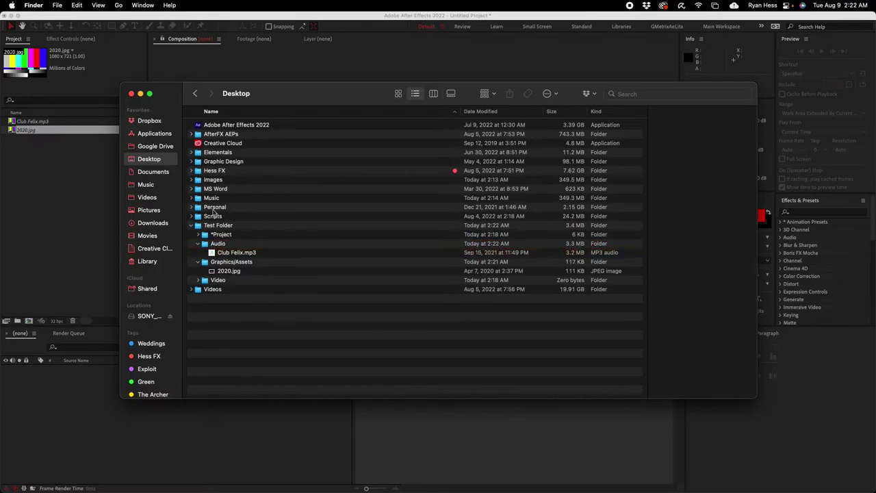
{"action": "left_click", "coordinate": [132, 93]}
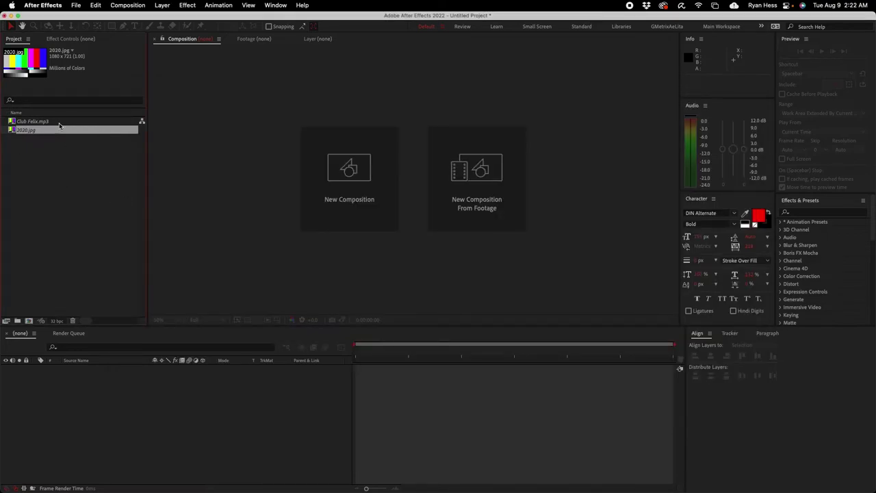
Step: Reload the 2020.jpg footage from its context menu so both files are found
{"action": "left_click", "coordinate": [43, 182]}
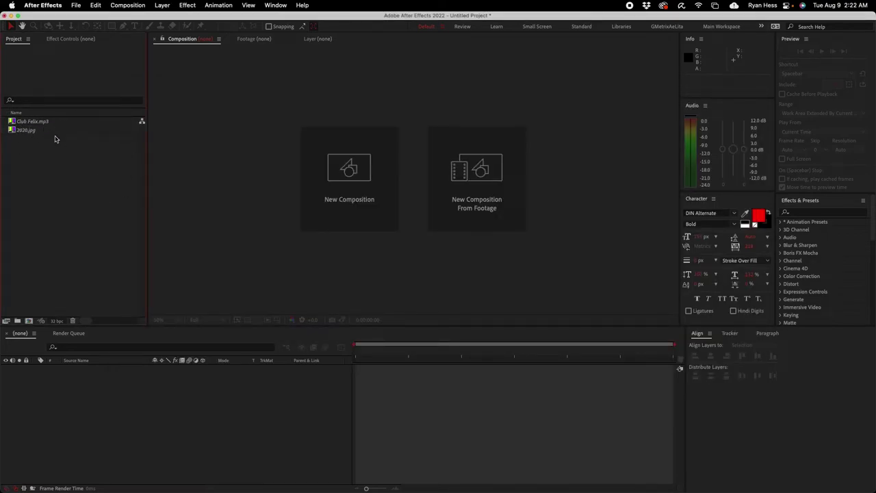
{"action": "left_click", "coordinate": [18, 132]}
{"action": "right_click", "coordinate": [19, 133]}
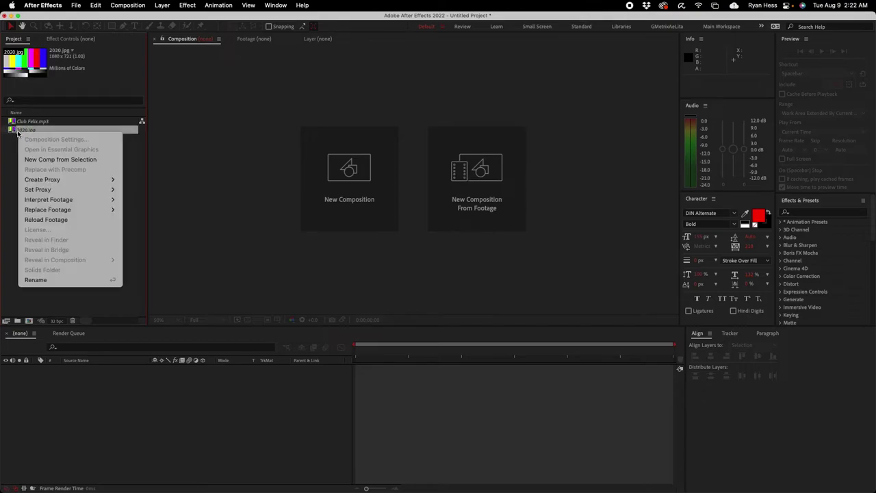
{"action": "left_click", "coordinate": [78, 221]}
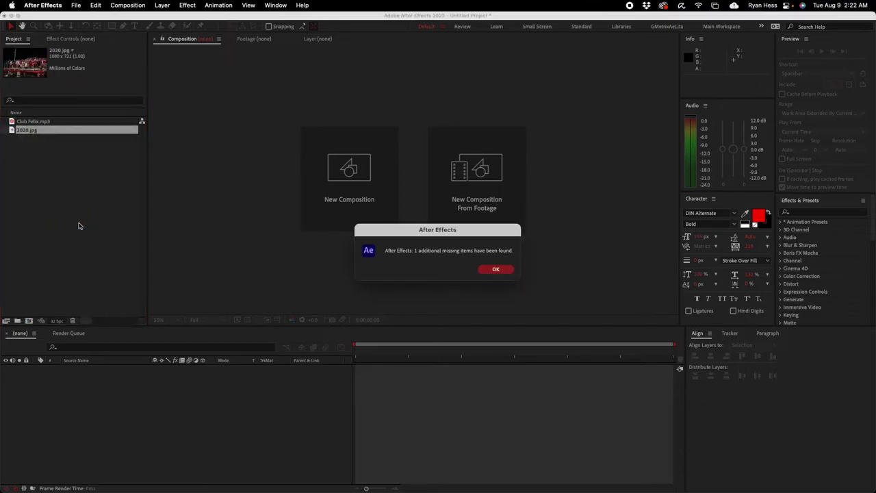
Step: Dismiss the missing-items message and select Club Felix.mp3 and 2020.jpg in the project panel
{"action": "left_click", "coordinate": [497, 268]}
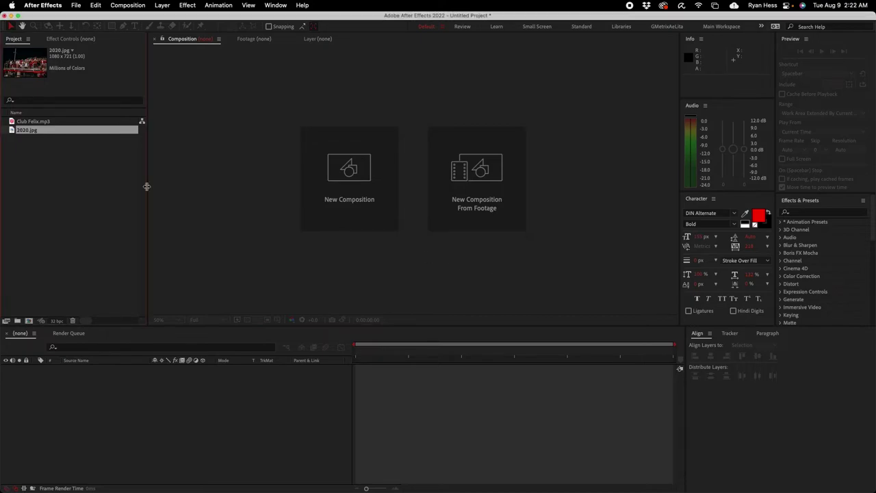
{"action": "left_click", "coordinate": [34, 122]}
{"action": "left_click", "coordinate": [37, 129]}
Step: Switch to the Desktop Finder window and collapse Audio, Graphics/Assets and Test Folder
{"action": "key", "text": "super+Tab"}
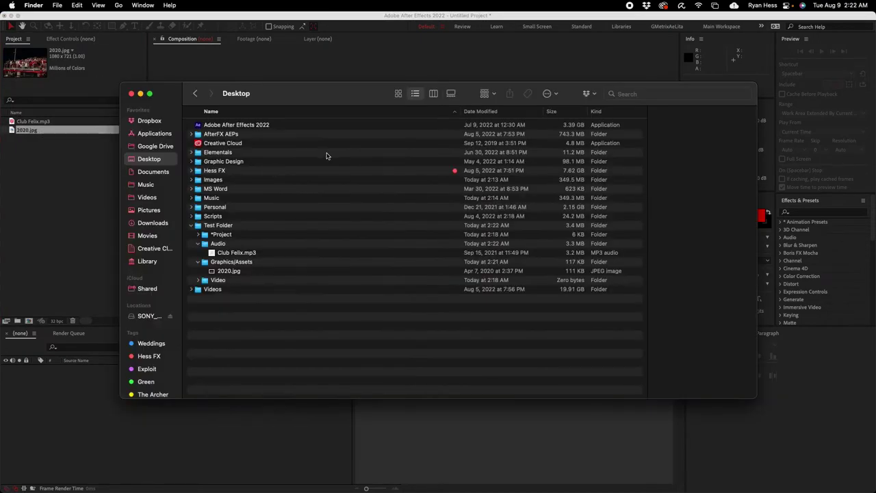
{"action": "left_click", "coordinate": [199, 244]}
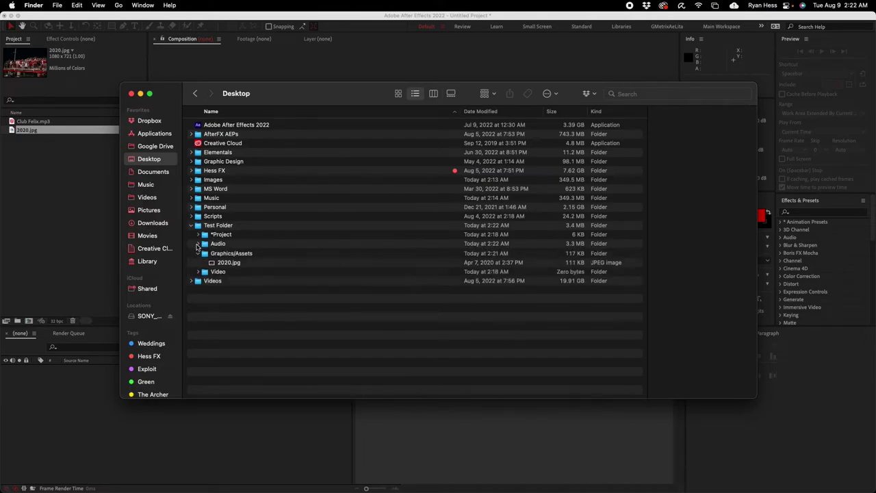
{"action": "left_click", "coordinate": [198, 243]}
{"action": "left_click", "coordinate": [198, 261]}
{"action": "left_click", "coordinate": [198, 244]}
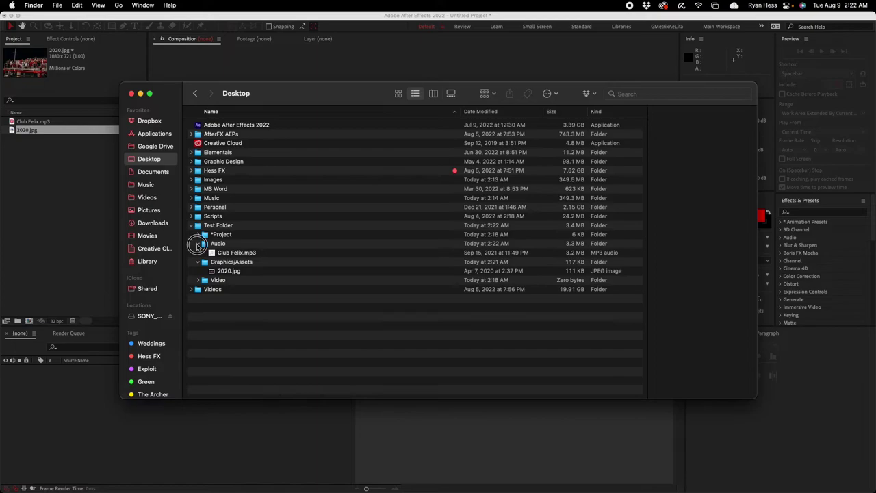
{"action": "left_click", "coordinate": [190, 226]}
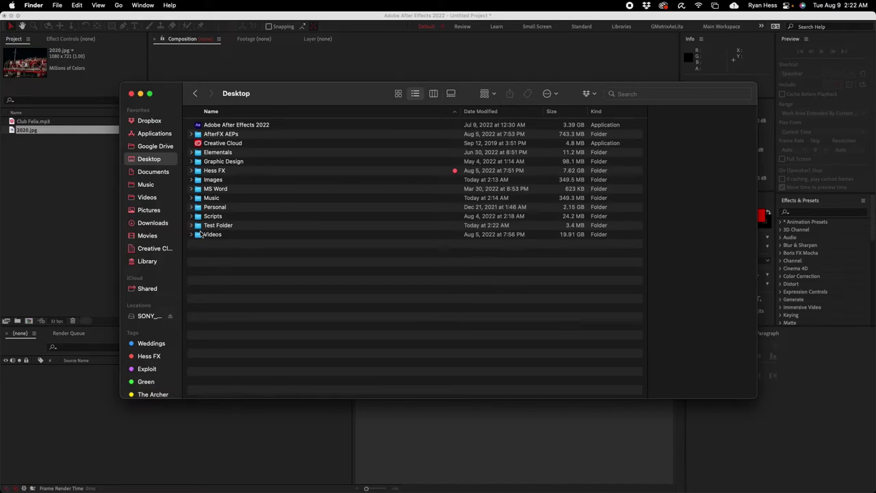
Step: Close Finder and save the project as Test Project.aep in Test Folder/*Project/After Effects
{"action": "left_click", "coordinate": [130, 93]}
{"action": "left_click", "coordinate": [114, 152]}
{"action": "left_click", "coordinate": [76, 6]}
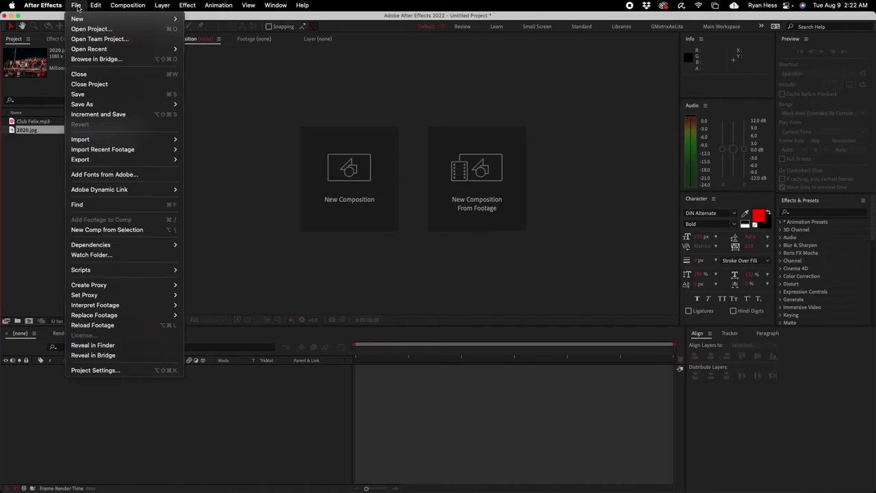
{"action": "left_click", "coordinate": [125, 95]}
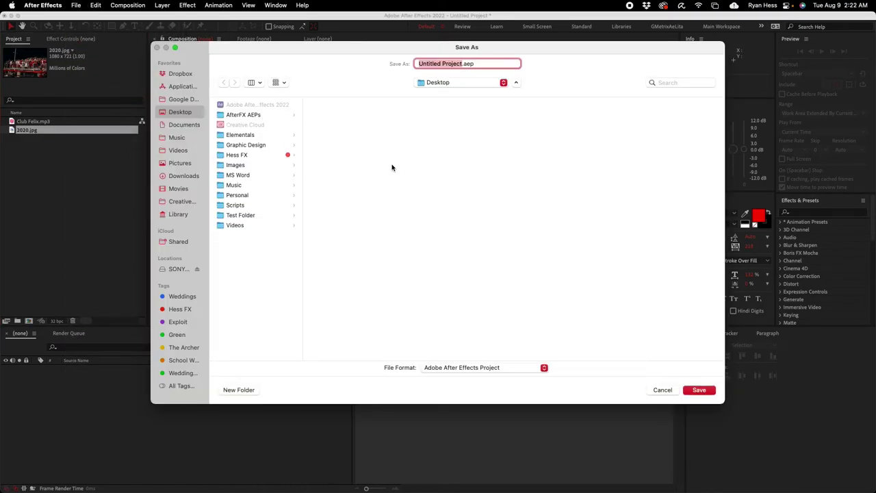
{"action": "type", "text": "Test Project"}
{"action": "left_click", "coordinate": [264, 217]}
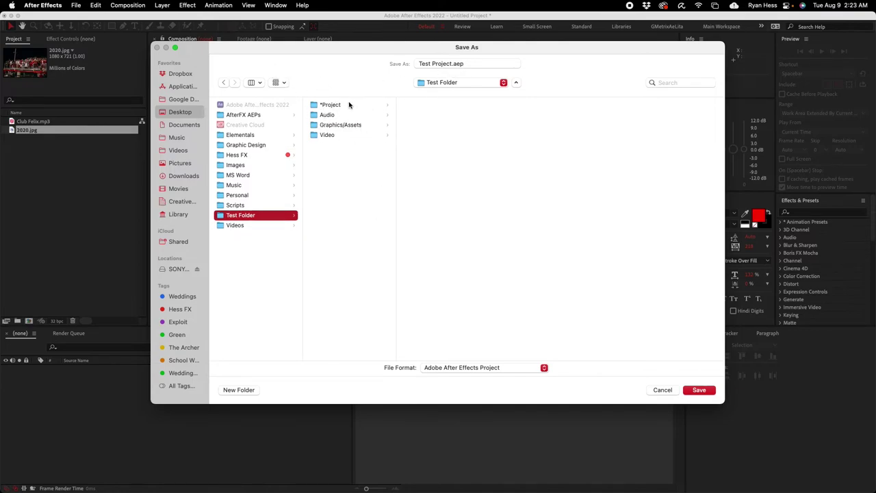
{"action": "left_click", "coordinate": [346, 105]}
{"action": "left_click", "coordinate": [453, 106]}
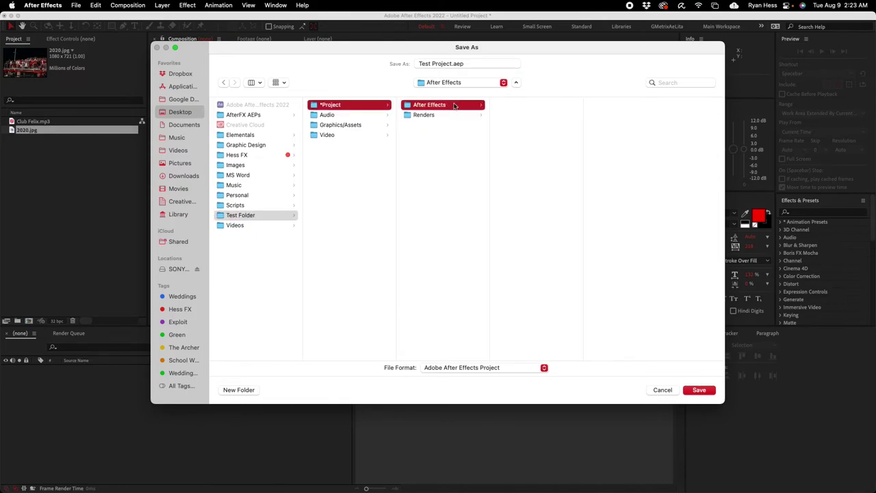
{"action": "left_click", "coordinate": [705, 388]}
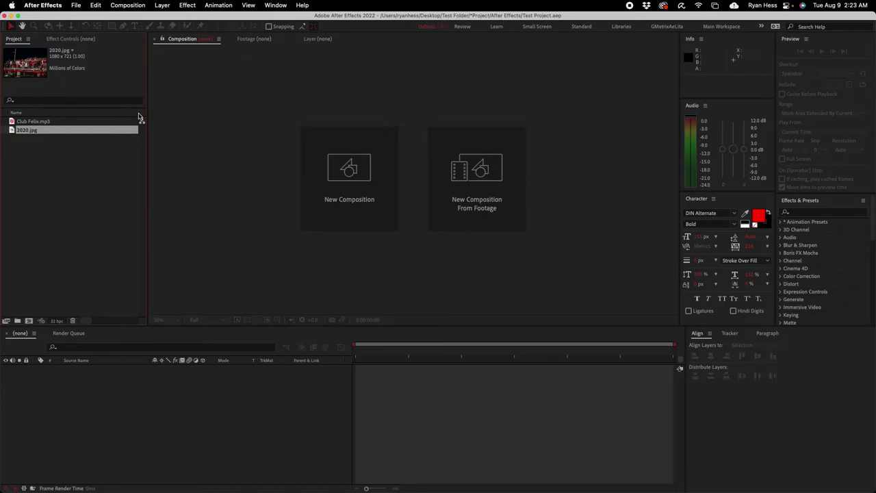
Step: Create a Club Felix comp from Club Felix.mp3 and add it to the render queue
{"action": "left_click_drag", "start_coordinate": [26, 122], "coordinate": [188, 416]}
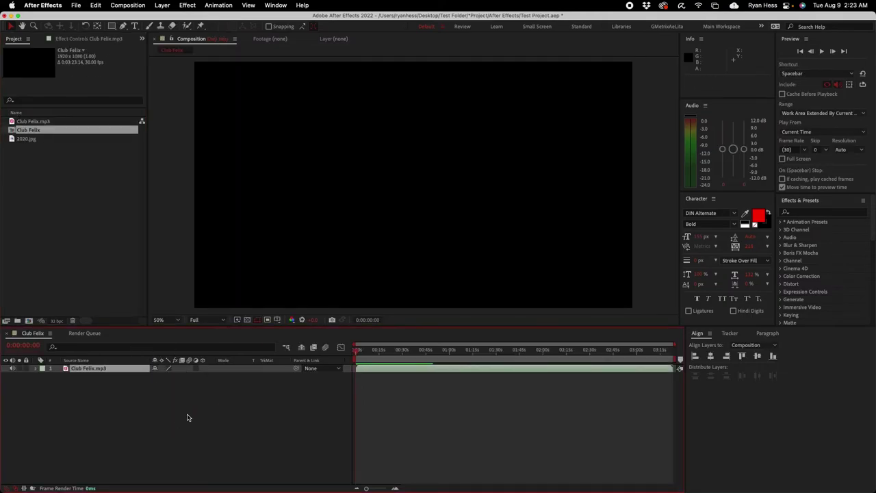
{"action": "left_click_drag", "start_coordinate": [357, 354], "coordinate": [361, 355]}
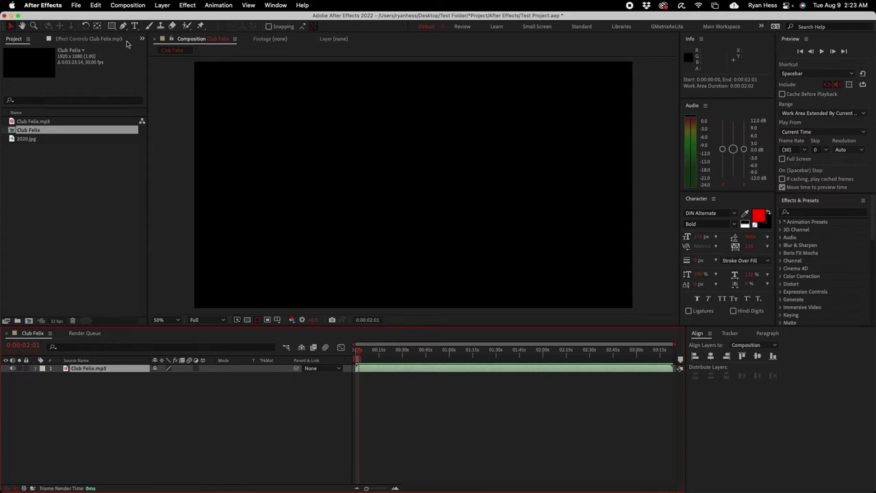
{"action": "left_click", "coordinate": [127, 5]}
{"action": "left_click", "coordinate": [157, 89]}
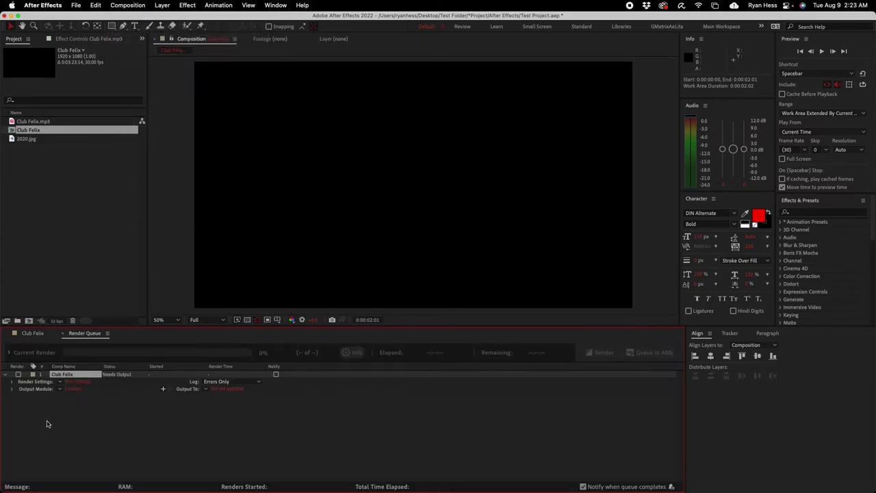
Step: Set the output module format to MP3
{"action": "left_click", "coordinate": [73, 388]}
{"action": "left_click", "coordinate": [310, 140]}
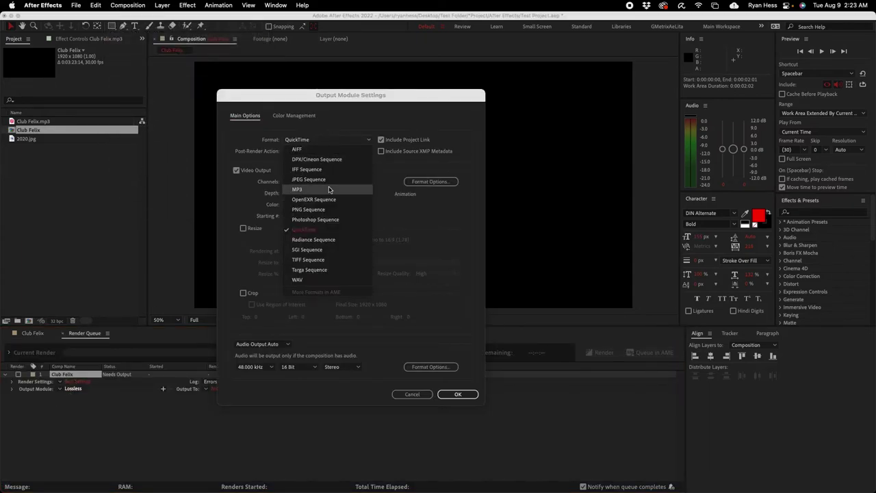
{"action": "left_click", "coordinate": [322, 189]}
{"action": "left_click", "coordinate": [459, 394]}
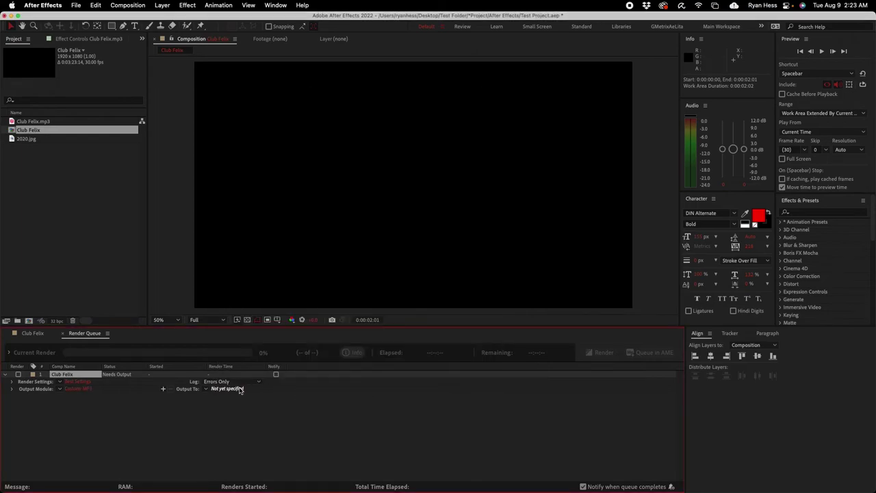
Step: Direct the render output to Test Folder/*Project/Renders and start rendering
{"action": "left_click", "coordinate": [227, 389]}
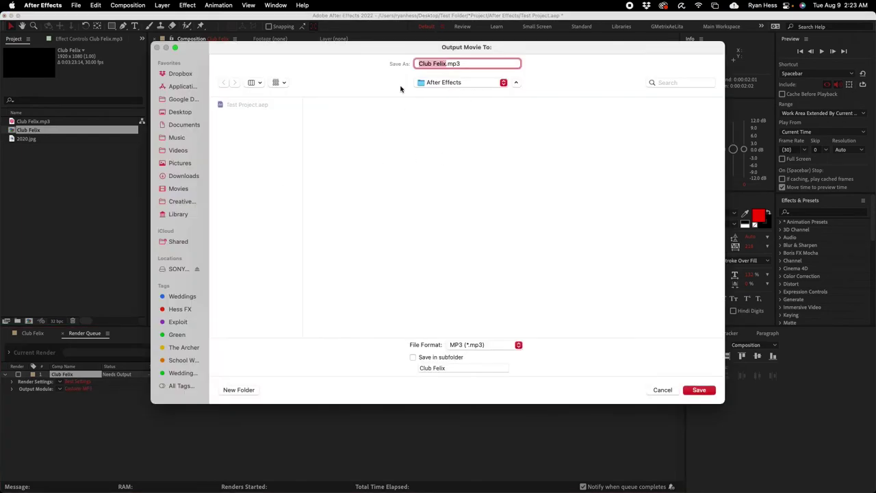
{"action": "left_click", "coordinate": [182, 113]}
{"action": "left_click", "coordinate": [270, 215]}
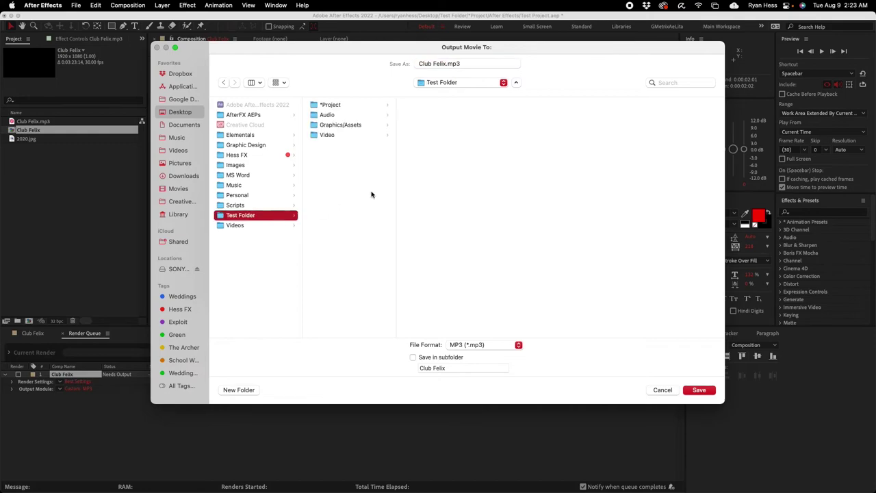
{"action": "left_click", "coordinate": [357, 116]}
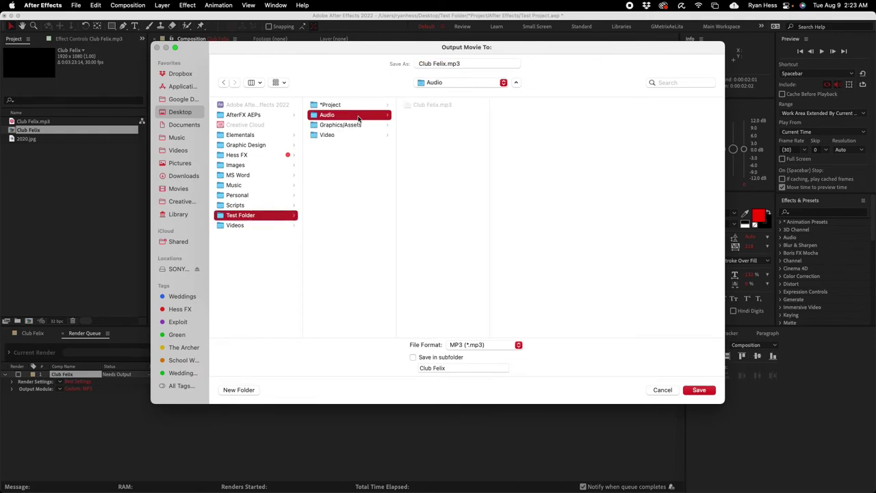
{"action": "left_click", "coordinate": [345, 126]}
{"action": "left_click", "coordinate": [351, 134]}
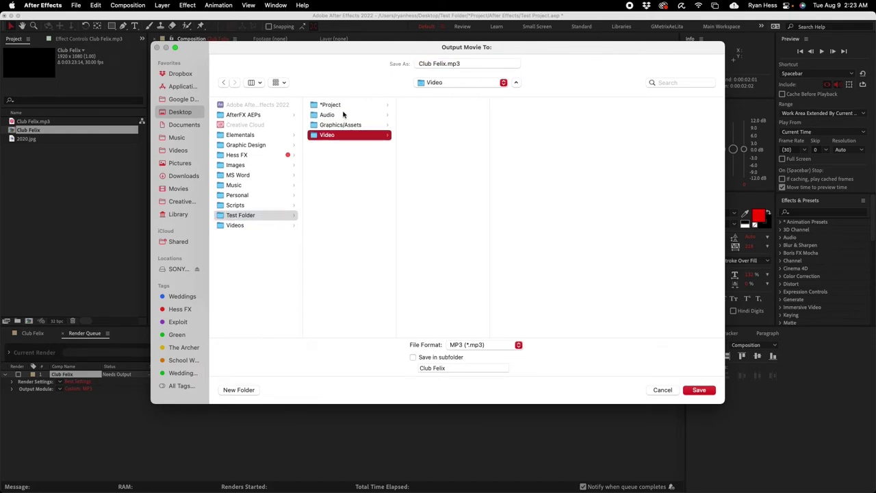
{"action": "left_click", "coordinate": [346, 117]}
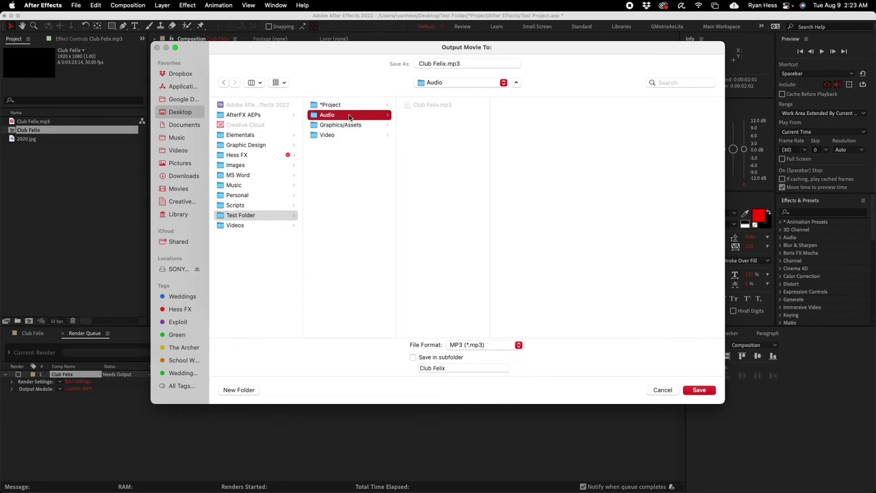
{"action": "left_click", "coordinate": [354, 107]}
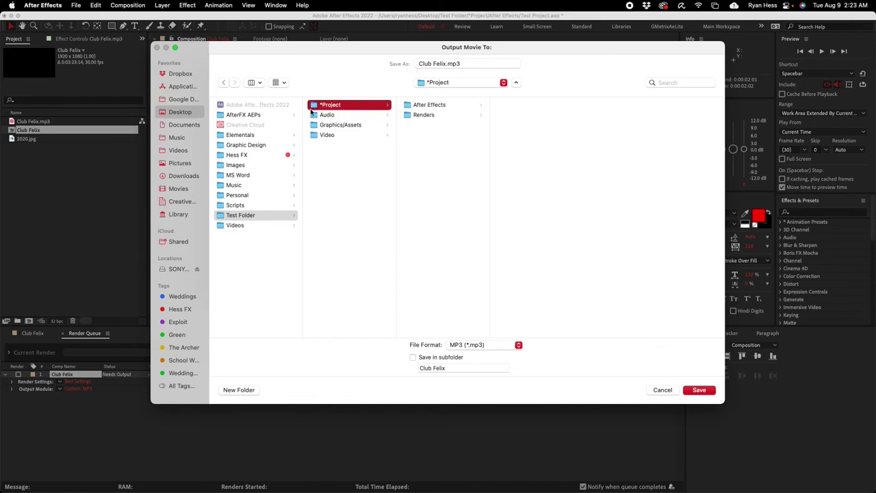
{"action": "left_click", "coordinate": [446, 116]}
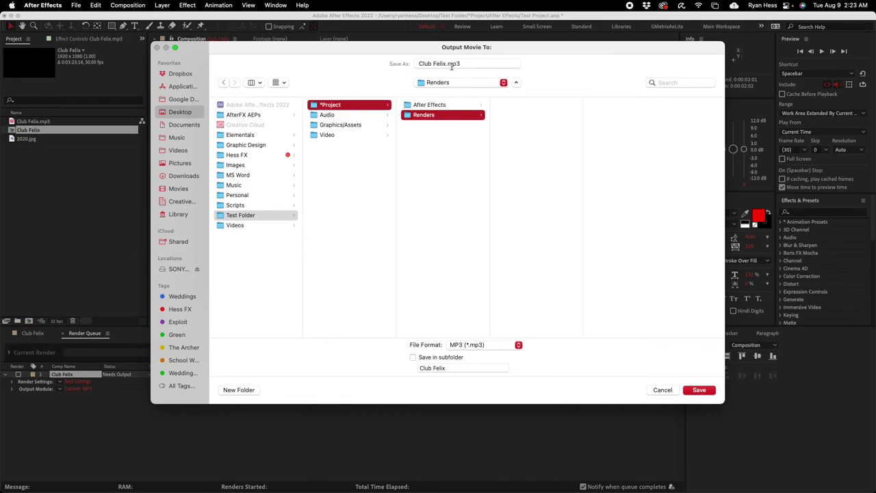
{"action": "left_click", "coordinate": [698, 389]}
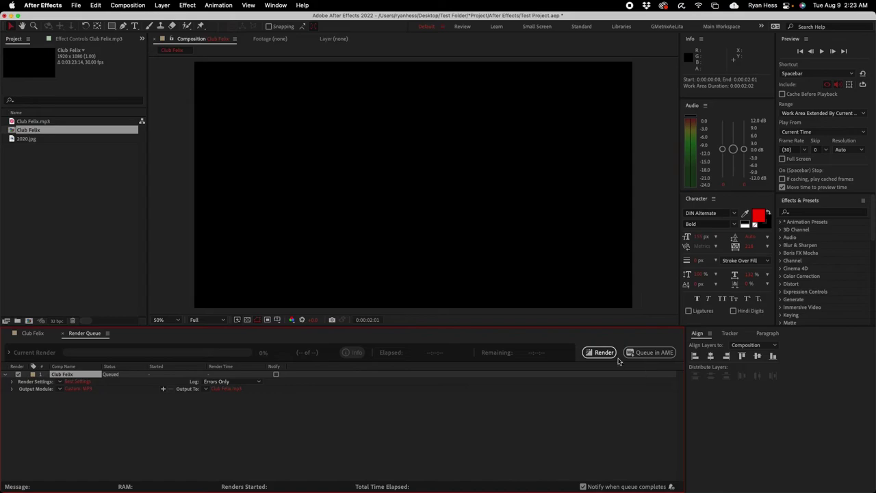
{"action": "left_click", "coordinate": [603, 352]}
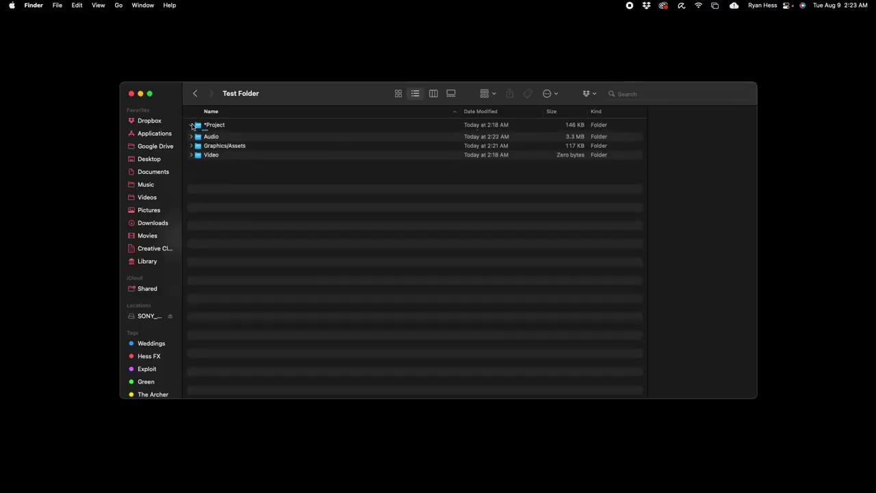
Step: Expand *Project, After Effects and Renders to confirm Test Project.aep and Club Felix.mp3 are present
{"action": "left_click", "coordinate": [191, 124]}
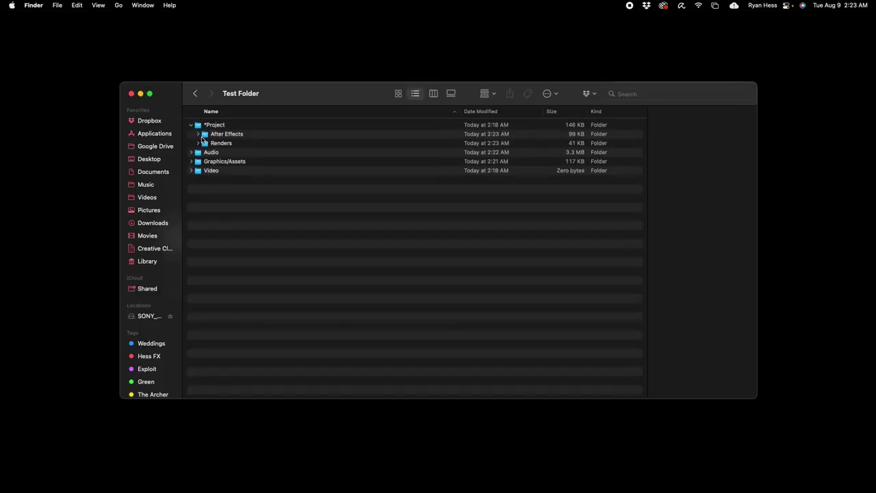
{"action": "left_click", "coordinate": [198, 134]}
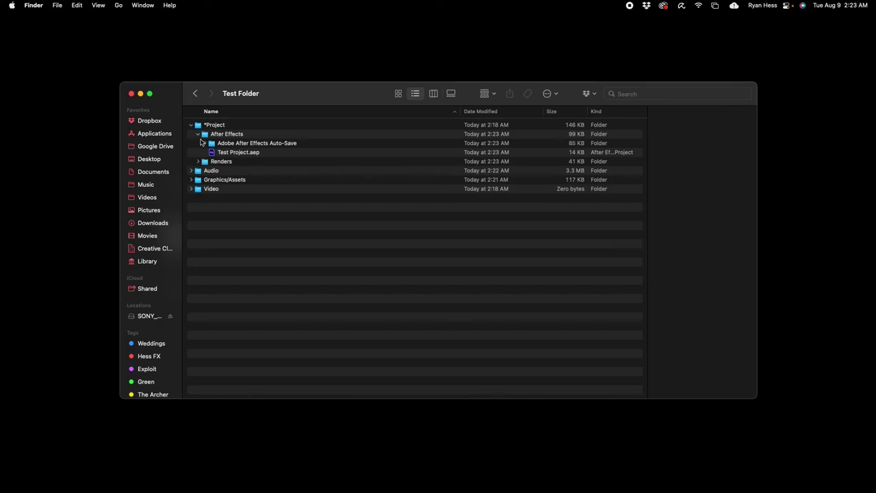
{"action": "left_click", "coordinate": [204, 143]}
{"action": "left_click", "coordinate": [203, 143]}
{"action": "left_click", "coordinate": [235, 170]}
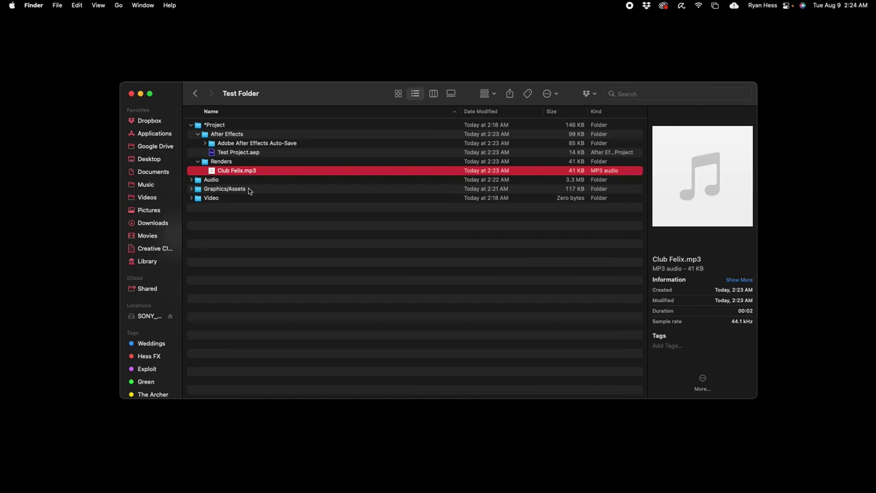
{"action": "left_click", "coordinate": [191, 179]}
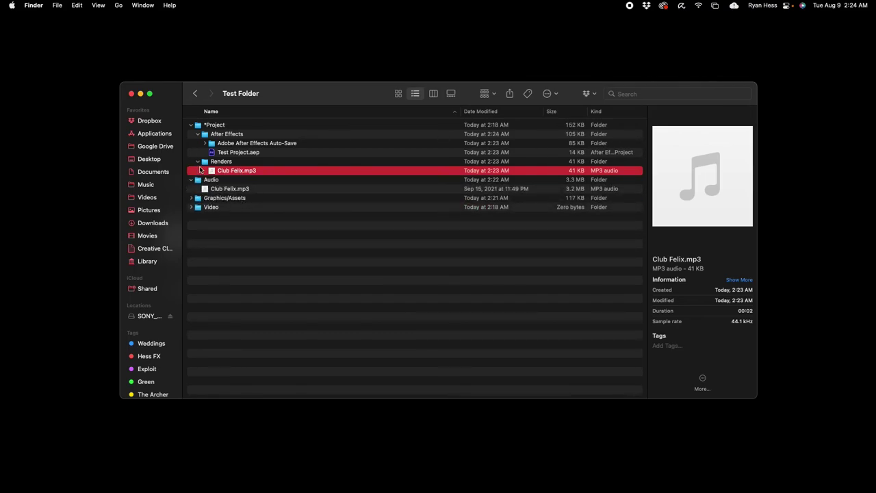
{"action": "left_click", "coordinate": [197, 162]}
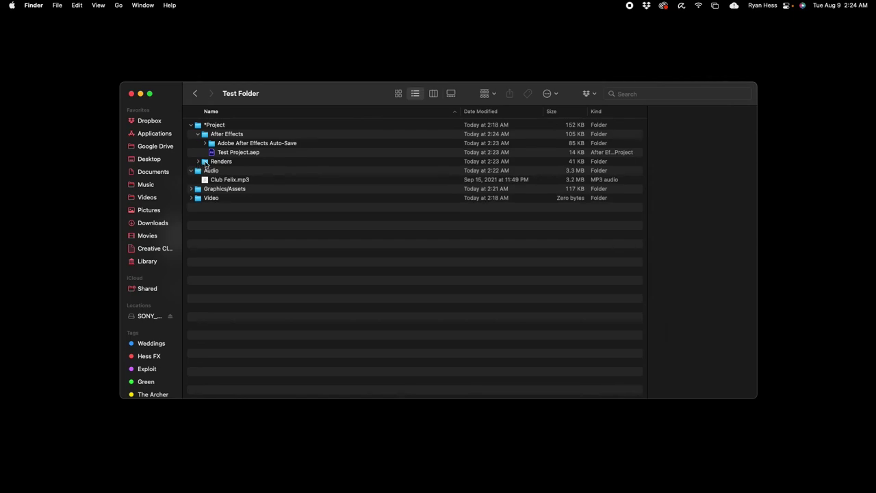
Step: Collapse the After Effects, *Project and Audio folders again
{"action": "left_click", "coordinate": [234, 144]}
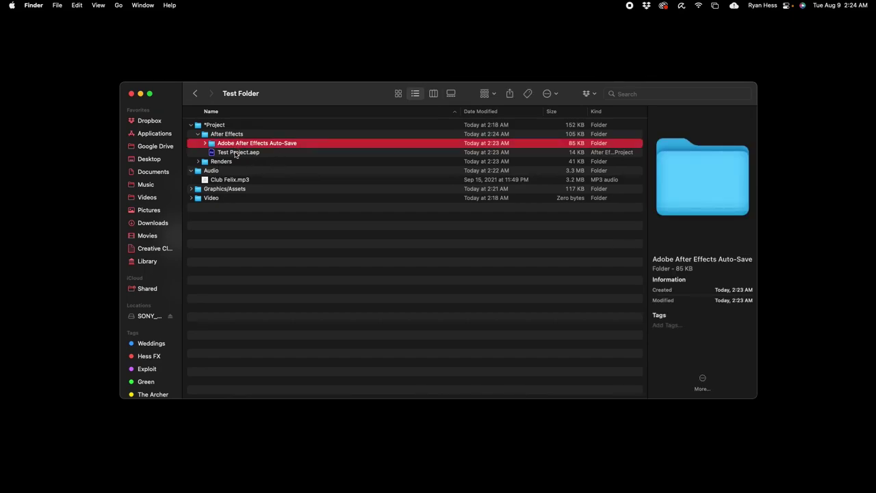
{"action": "left_click", "coordinate": [235, 152]}
{"action": "left_click", "coordinate": [235, 144]}
{"action": "left_click", "coordinate": [198, 134]}
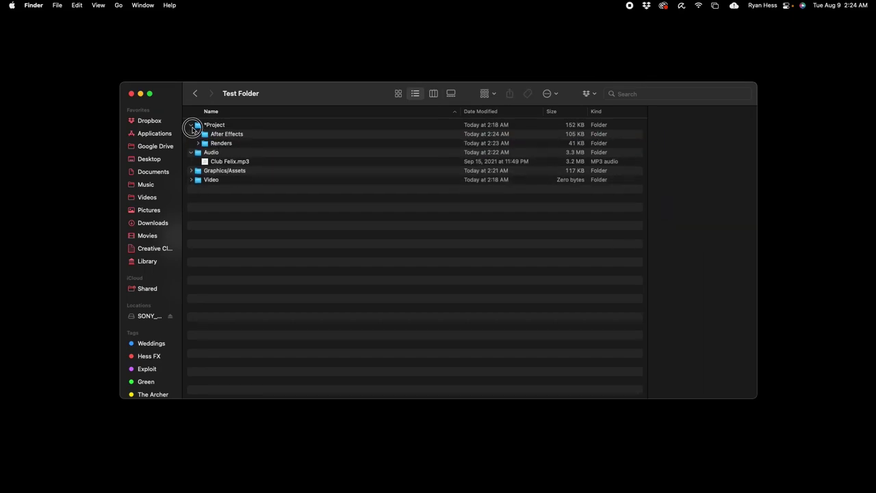
{"action": "left_click", "coordinate": [191, 124]}
{"action": "left_click", "coordinate": [191, 134]}
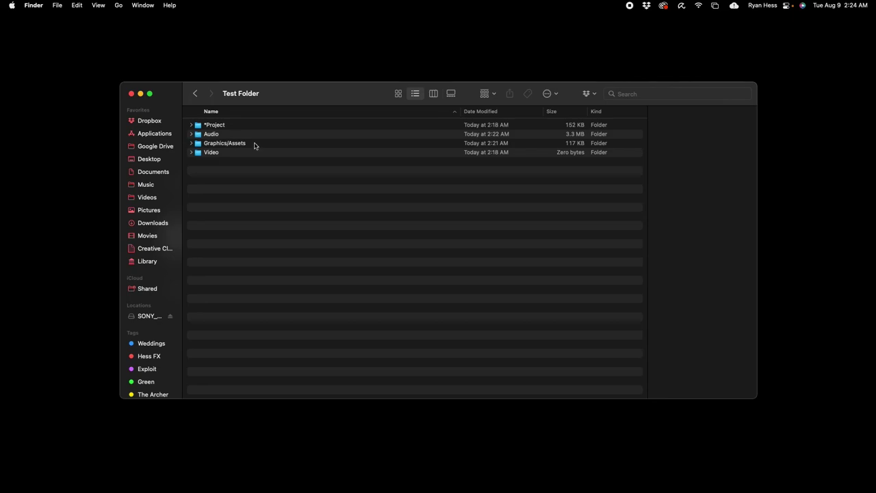